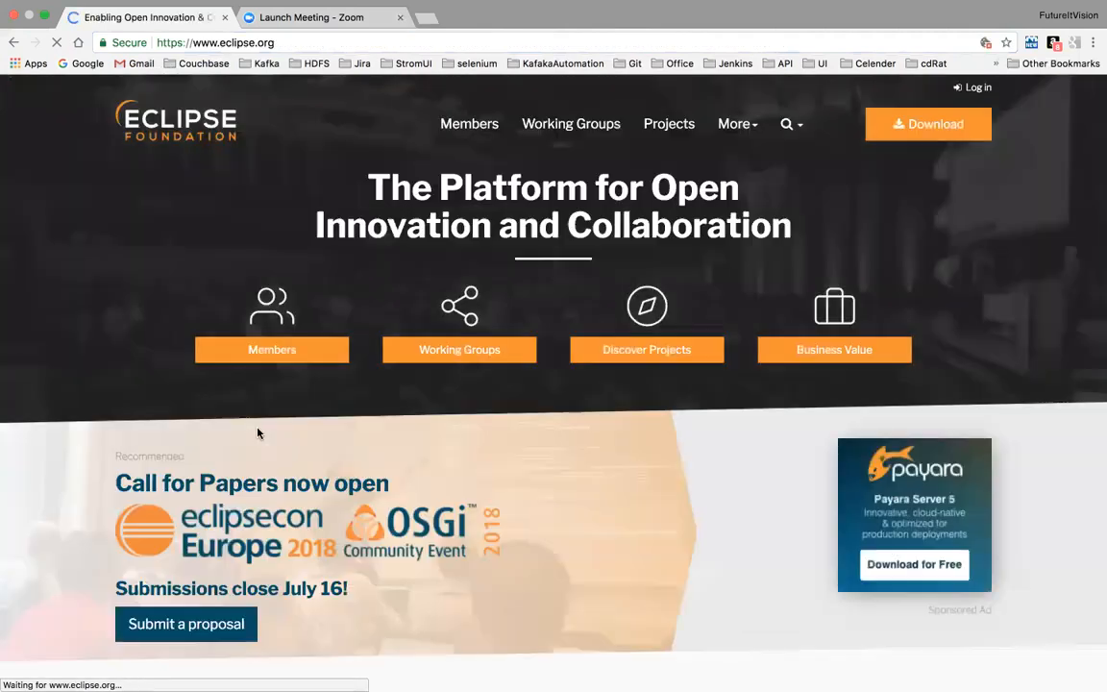
- Download the 64-bit Eclipse Photon installer for Mac from the Eclipse website, using the suggested mirror
{"action": "scroll", "coordinate": [304, 318], "scroll_direction": "down", "scroll_amount": 1}
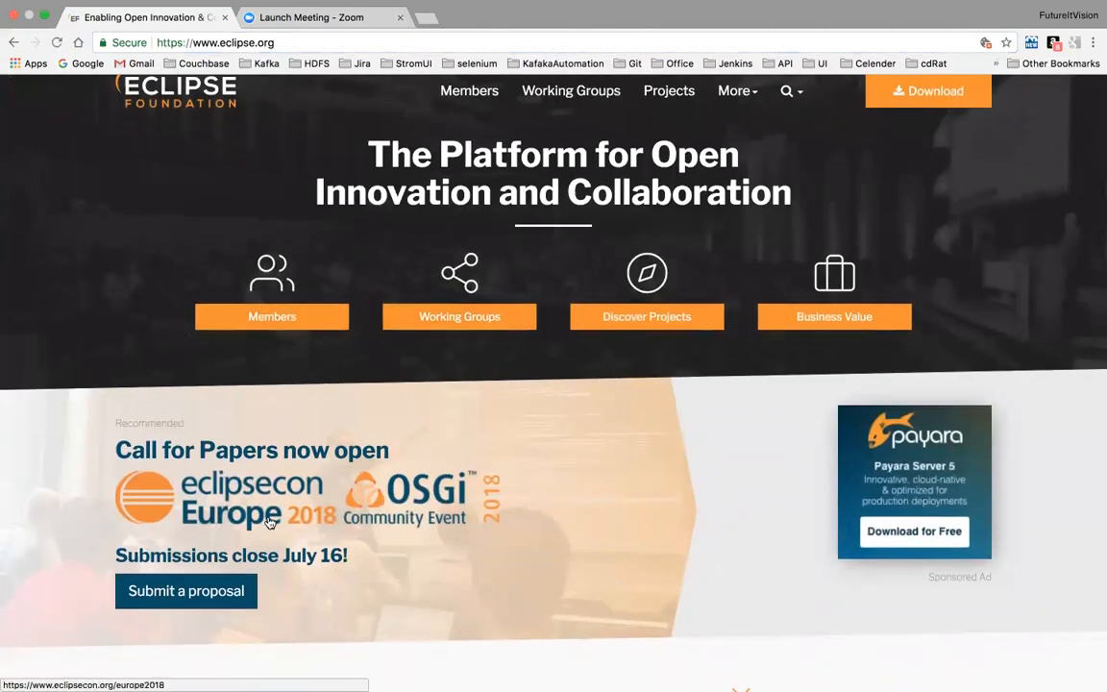
{"action": "scroll", "coordinate": [624, 269], "scroll_direction": "up", "scroll_amount": 1}
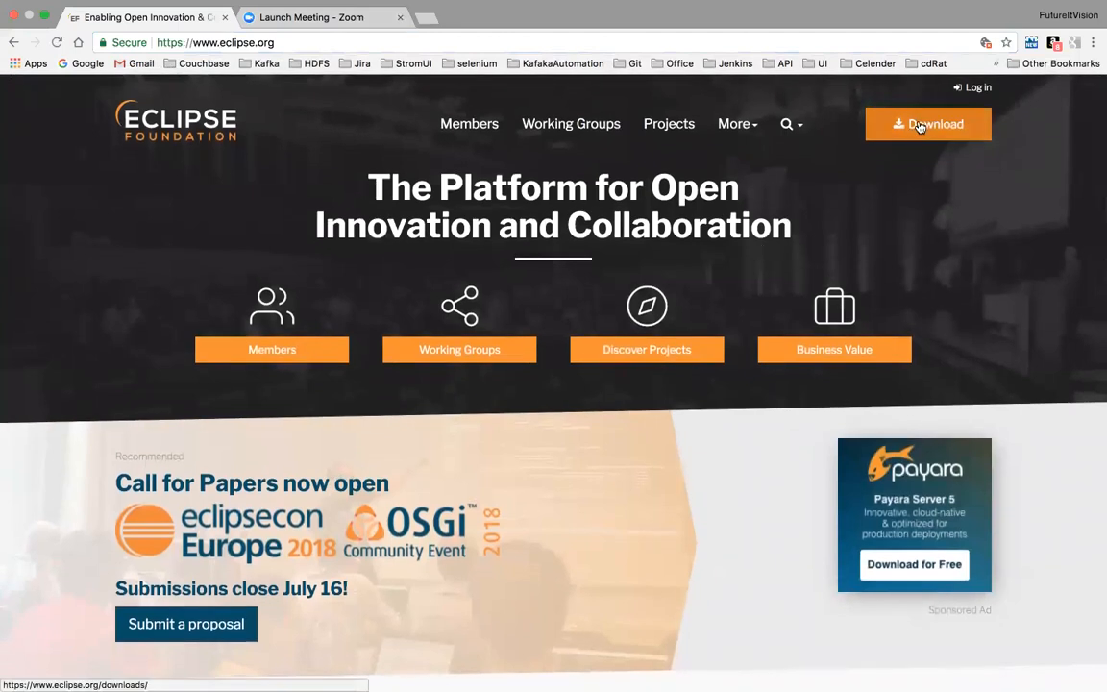
{"action": "left_click", "coordinate": [920, 127]}
{"action": "scroll", "coordinate": [219, 526], "scroll_direction": "down", "scroll_amount": 2}
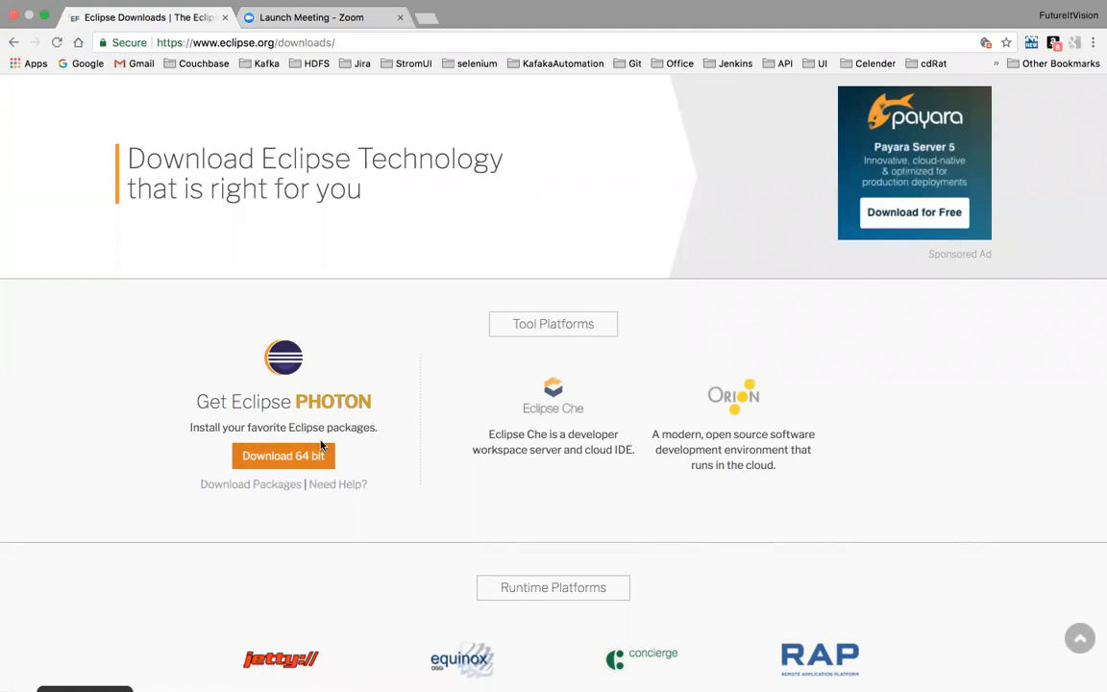
{"action": "left_click", "coordinate": [290, 465]}
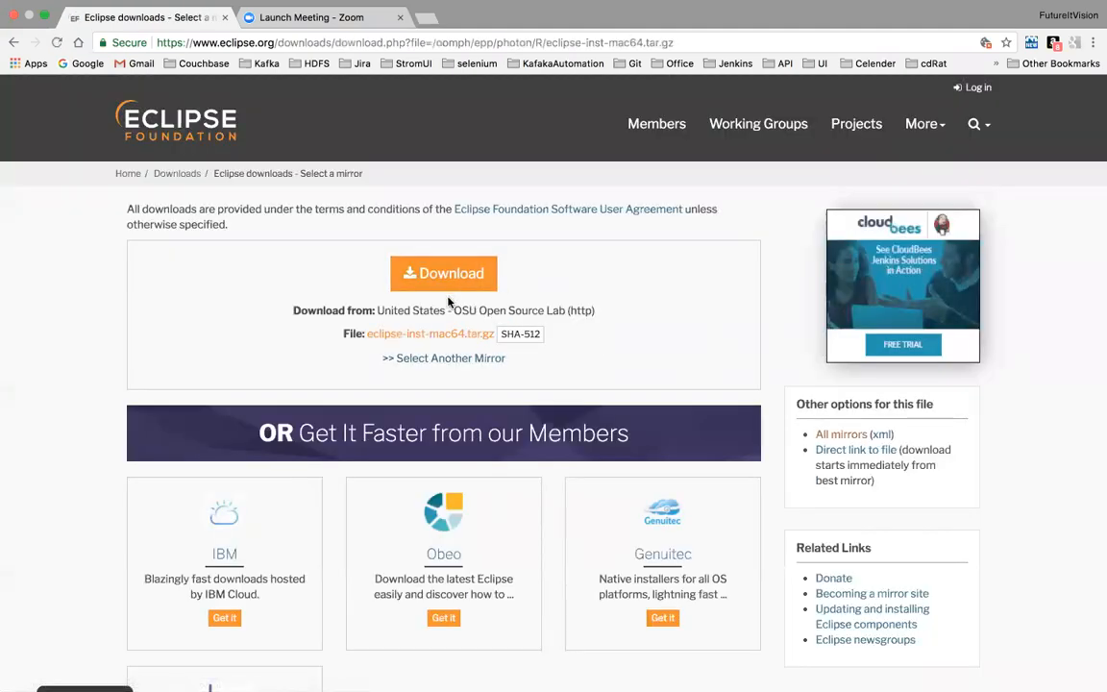
{"action": "left_click", "coordinate": [457, 276]}
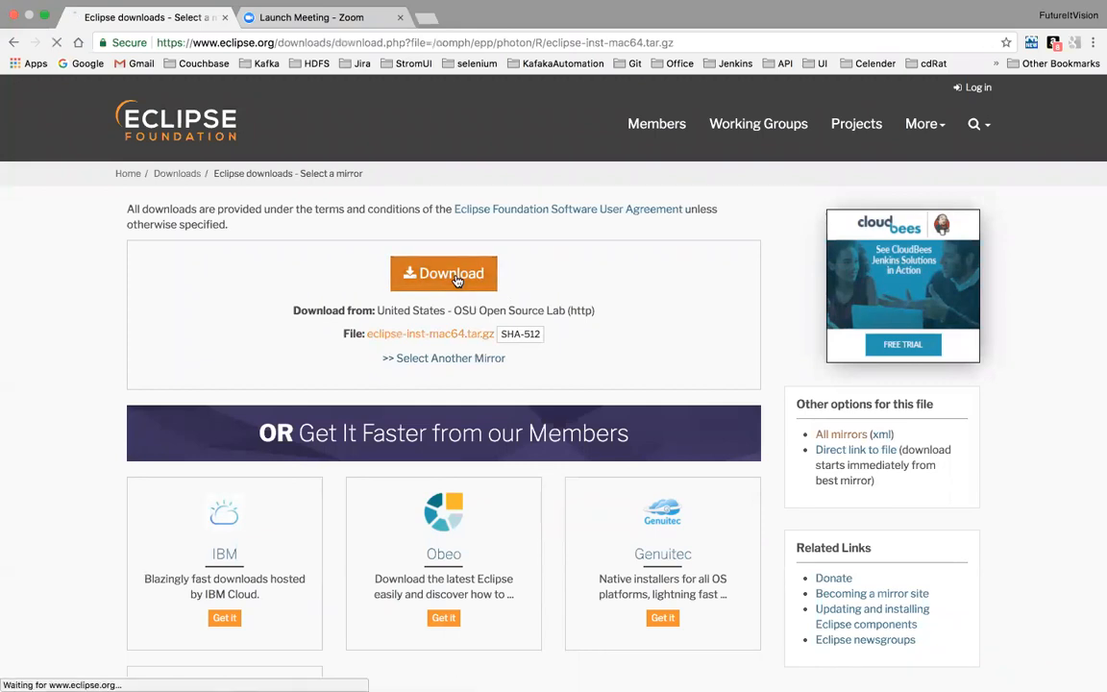
{"action": "scroll", "coordinate": [613, 412], "scroll_direction": "down", "scroll_amount": 5}
{"action": "scroll", "coordinate": [613, 415], "scroll_direction": "up", "scroll_amount": 5}
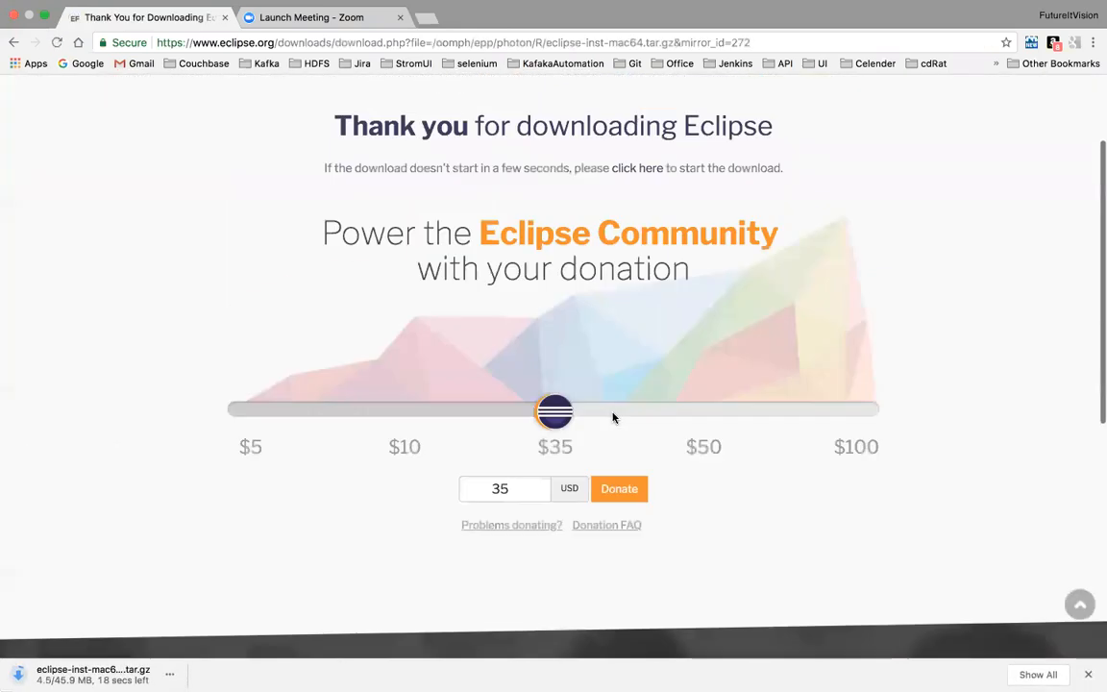
{"action": "scroll", "coordinate": [613, 413], "scroll_direction": "down", "scroll_amount": 3}
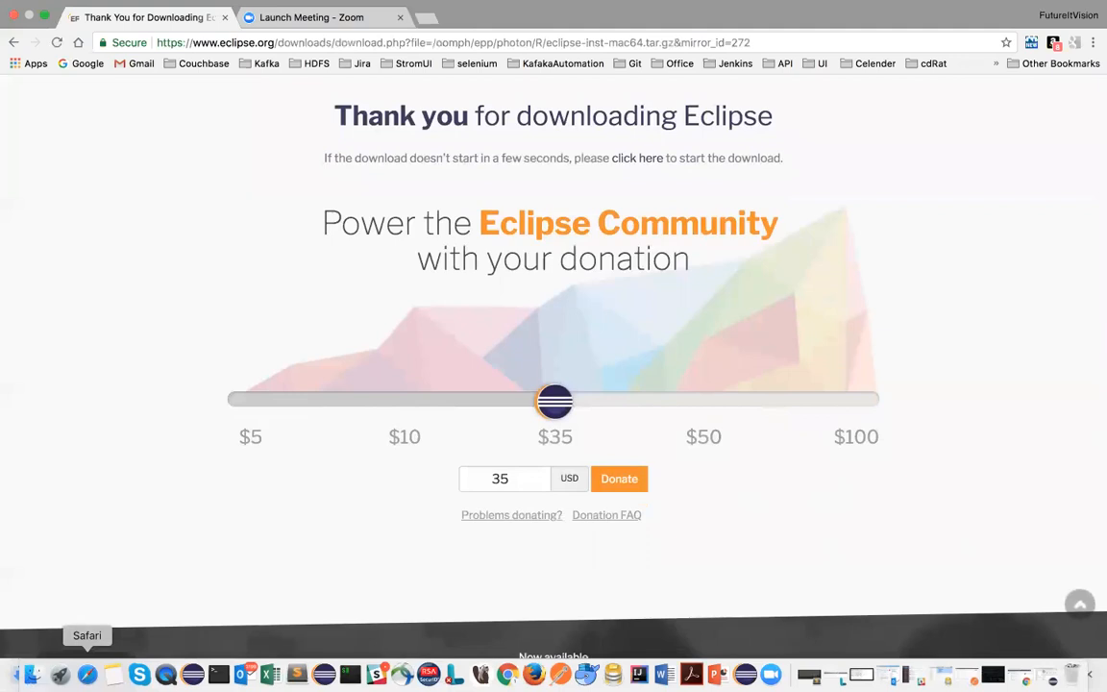
{"action": "scroll", "coordinate": [440, 485], "scroll_direction": "up", "scroll_amount": 3}
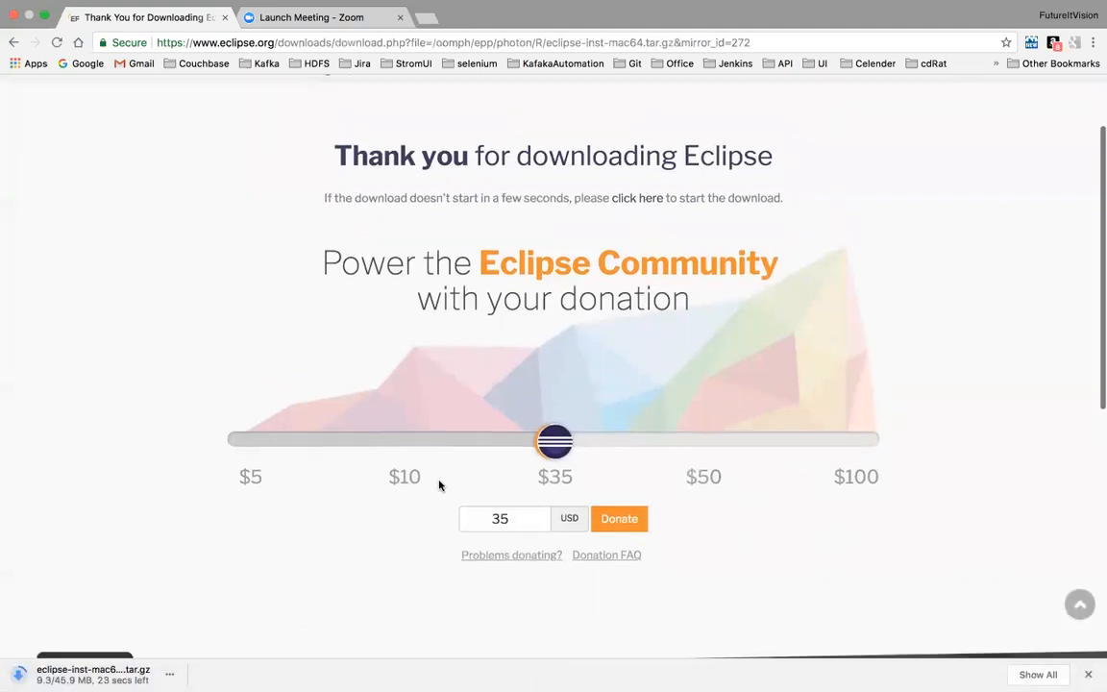
{"action": "scroll", "coordinate": [445, 453], "scroll_direction": "down", "scroll_amount": 2}
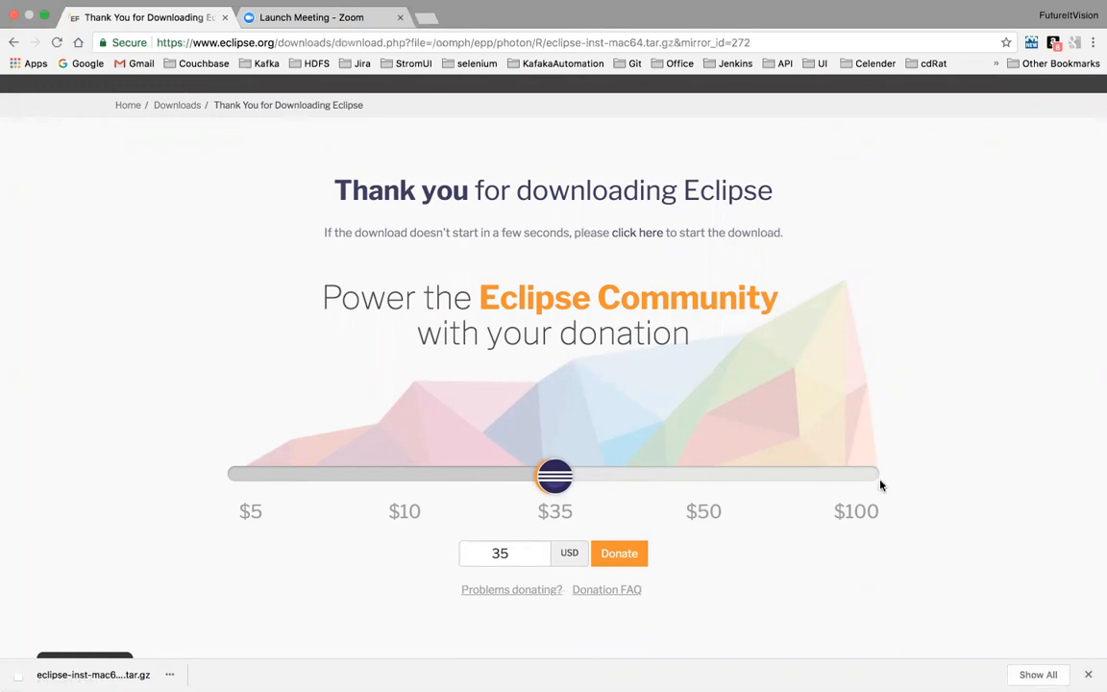
{"action": "scroll", "coordinate": [712, 493], "scroll_direction": "down", "scroll_amount": 3}
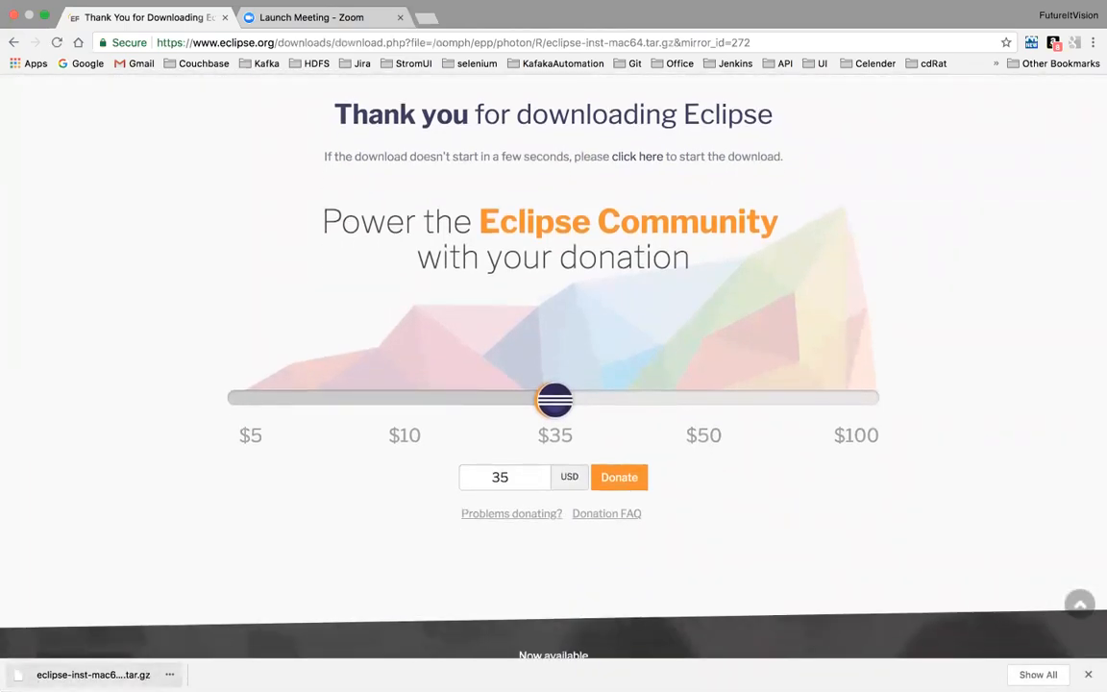
- Unpack the downloaded Eclipse installer archive and launch Eclipse Installer 4, allowing the internet-downloaded application to open
{"action": "left_click", "coordinate": [110, 675]}
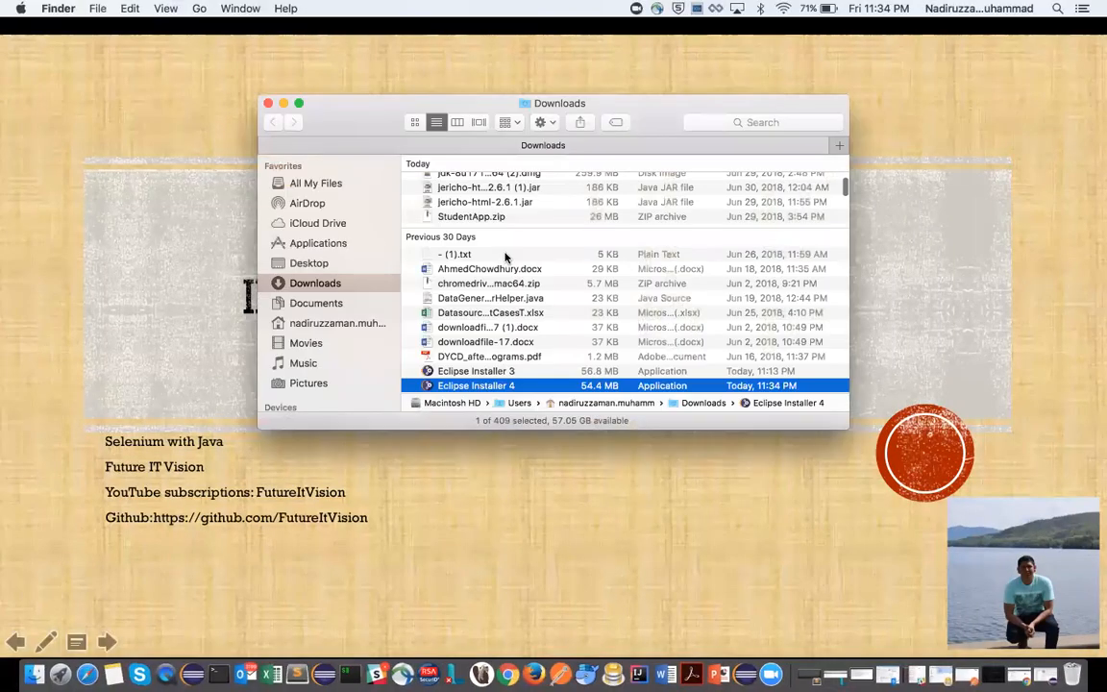
{"action": "double_click", "coordinate": [462, 387]}
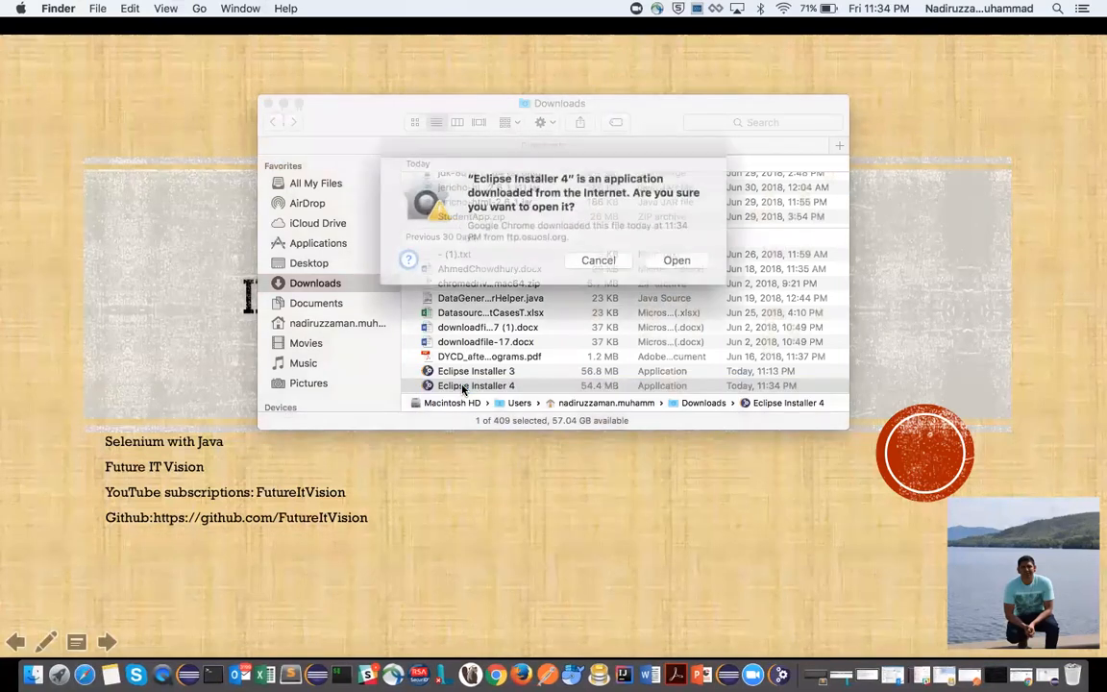
{"action": "left_click", "coordinate": [669, 258]}
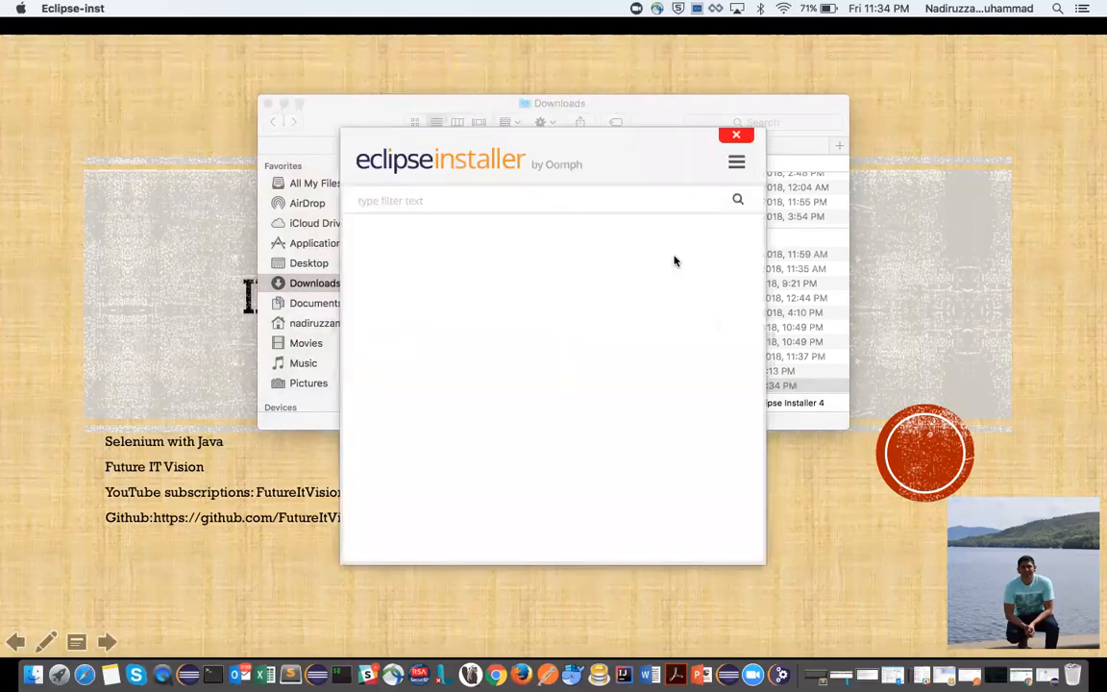
- Close the Eclipse installer and move Eclipse Installer 4 from the Downloads folder to the trash
{"action": "left_click", "coordinate": [736, 137]}
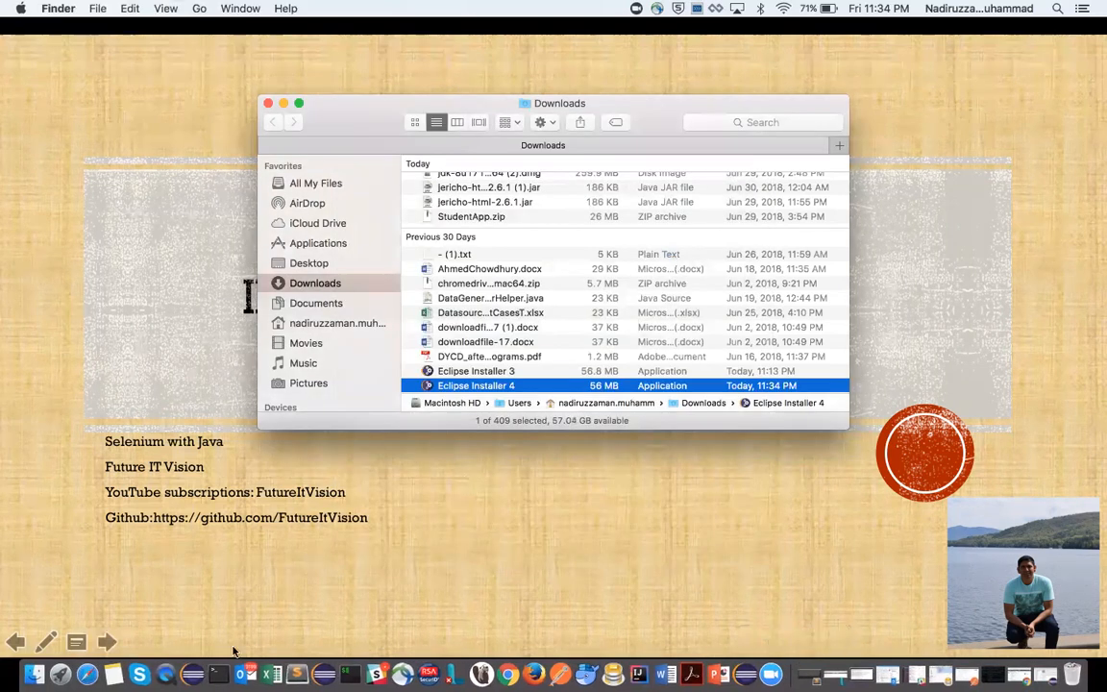
{"action": "right_click", "coordinate": [447, 385]}
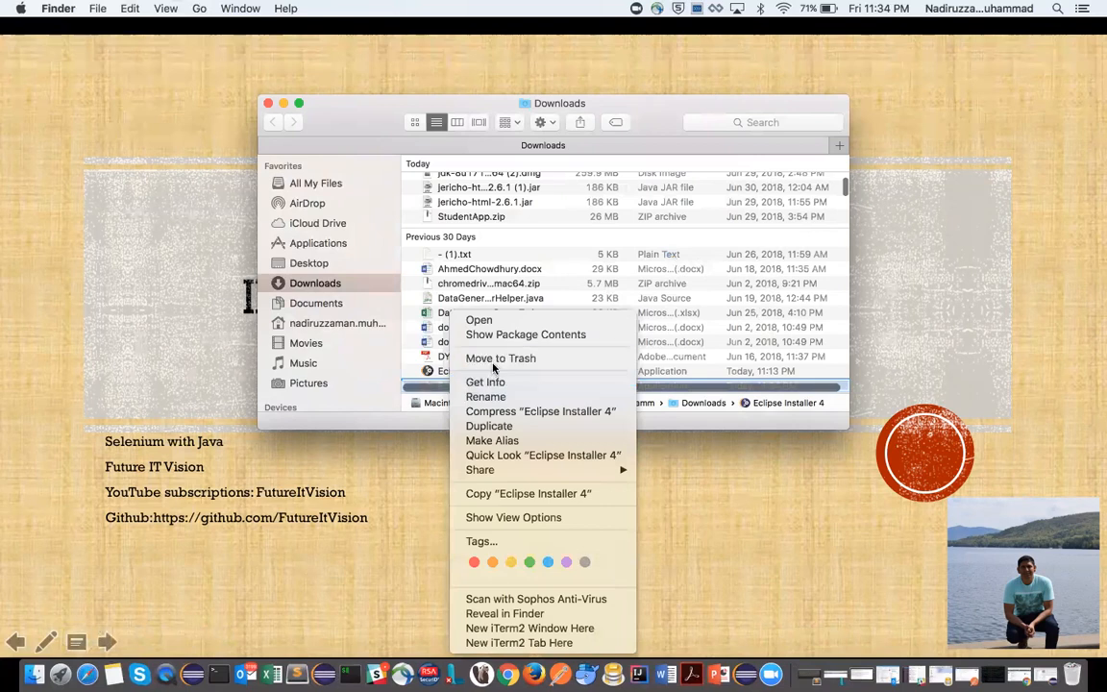
{"action": "left_click", "coordinate": [478, 357]}
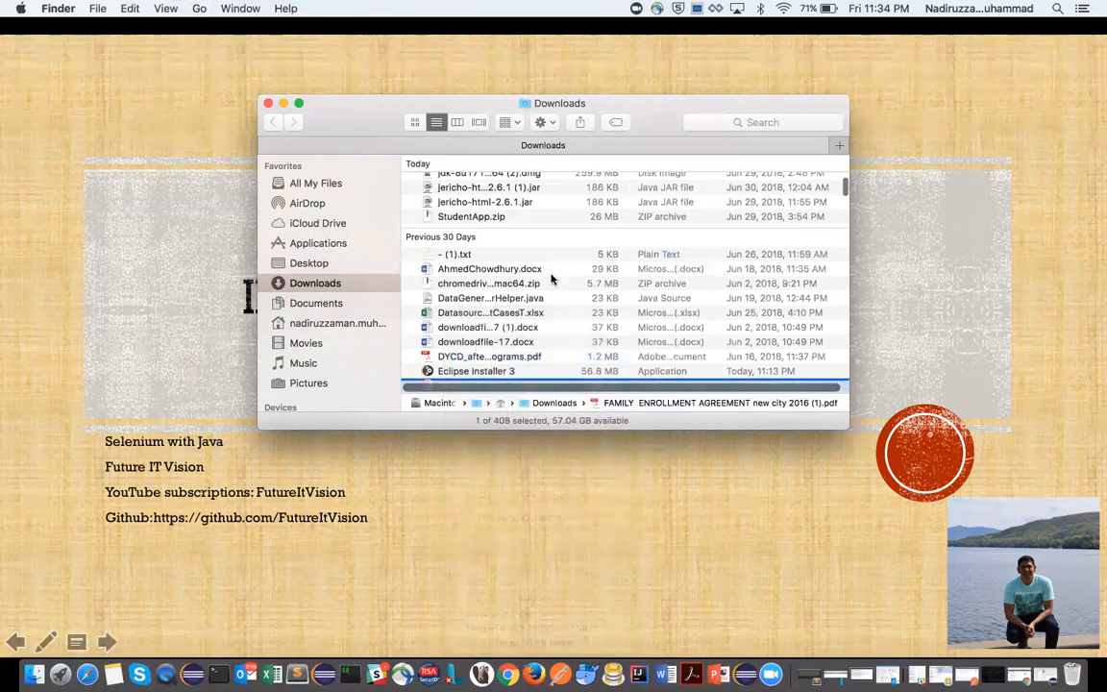
- Unpack eclipse-inst-mac64 (1).tar.gz in Downloads and launch the extracted Eclipse Installer 4, allowing it to open
{"action": "scroll", "coordinate": [550, 279], "scroll_direction": "up", "scroll_amount": 5}
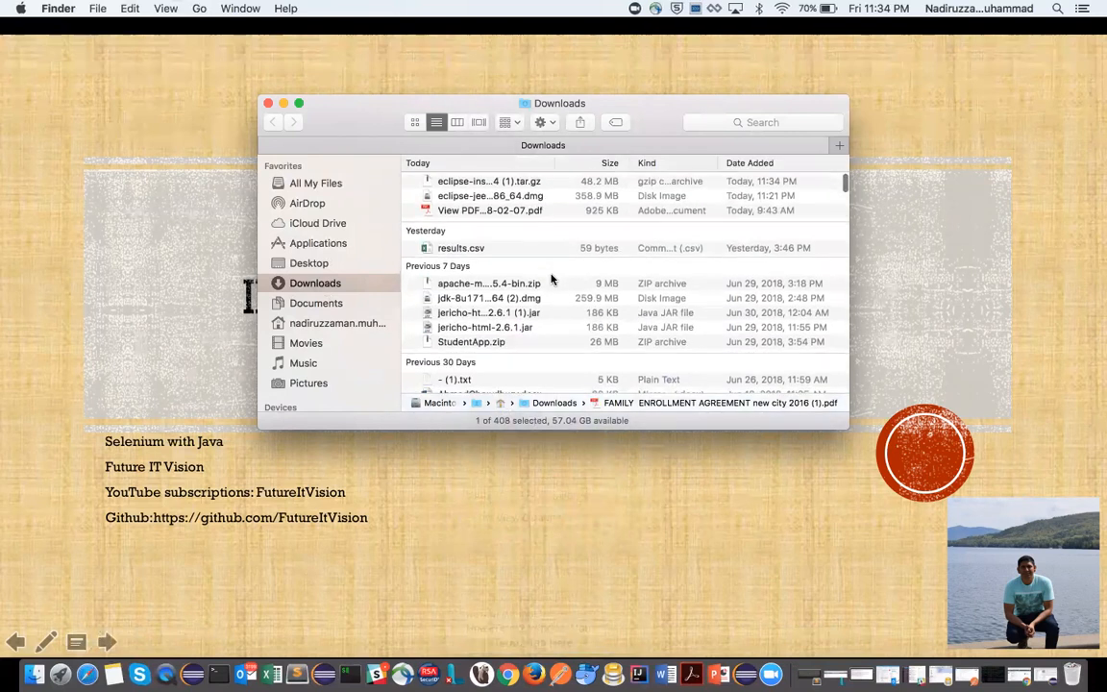
{"action": "double_click", "coordinate": [474, 181]}
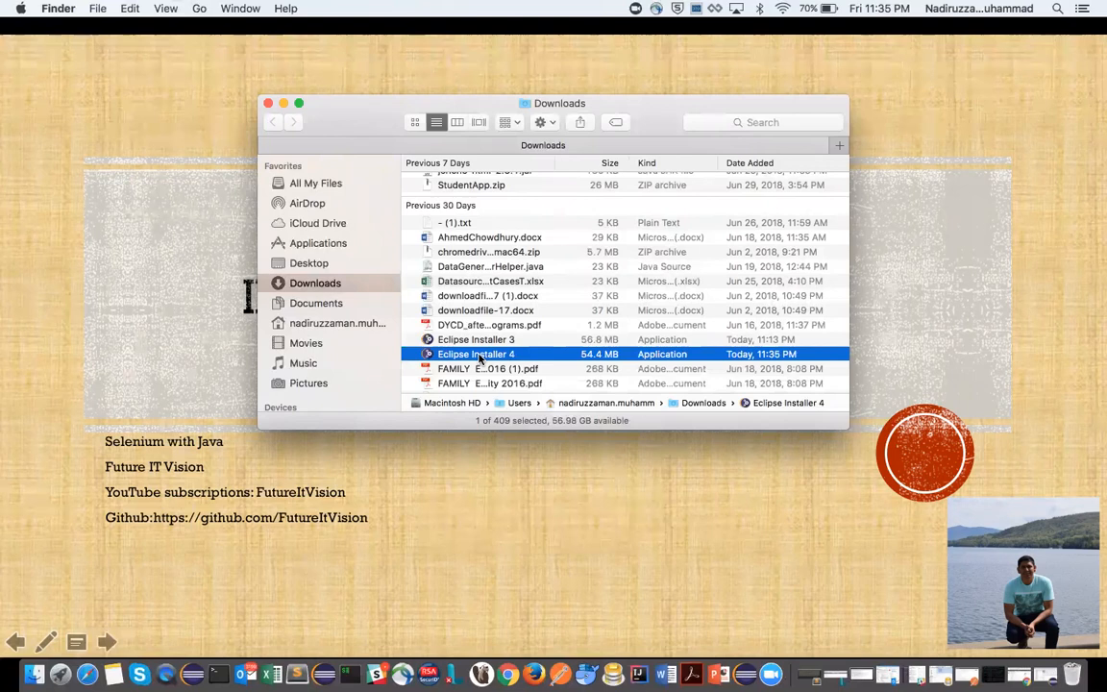
{"action": "double_click", "coordinate": [478, 354]}
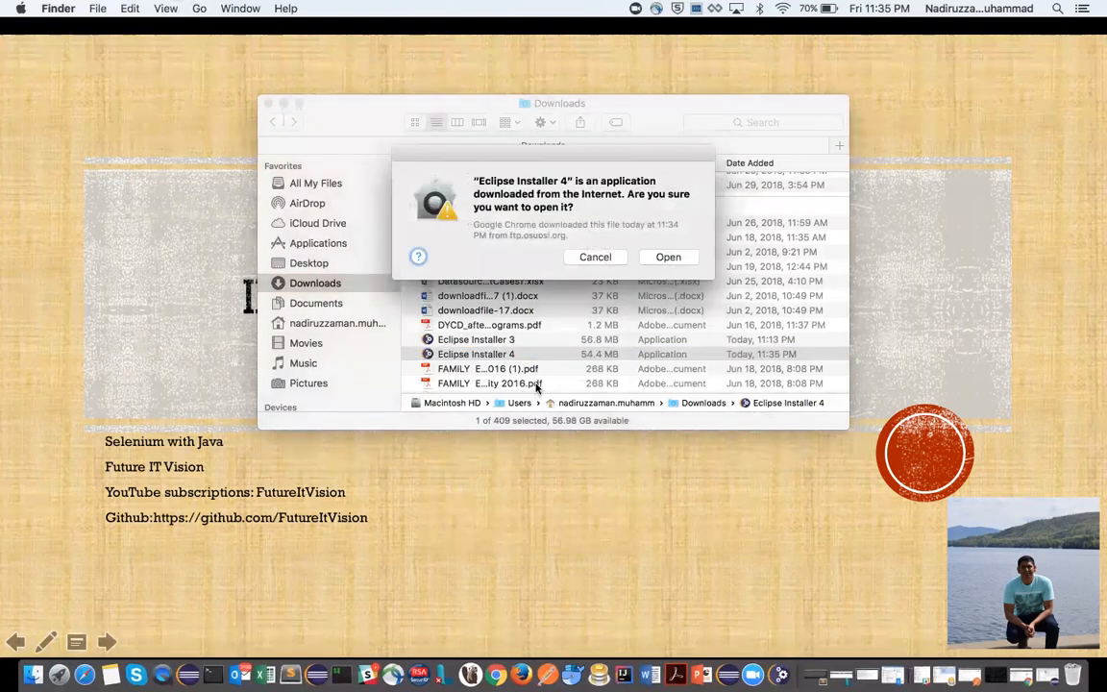
{"action": "left_click", "coordinate": [671, 256]}
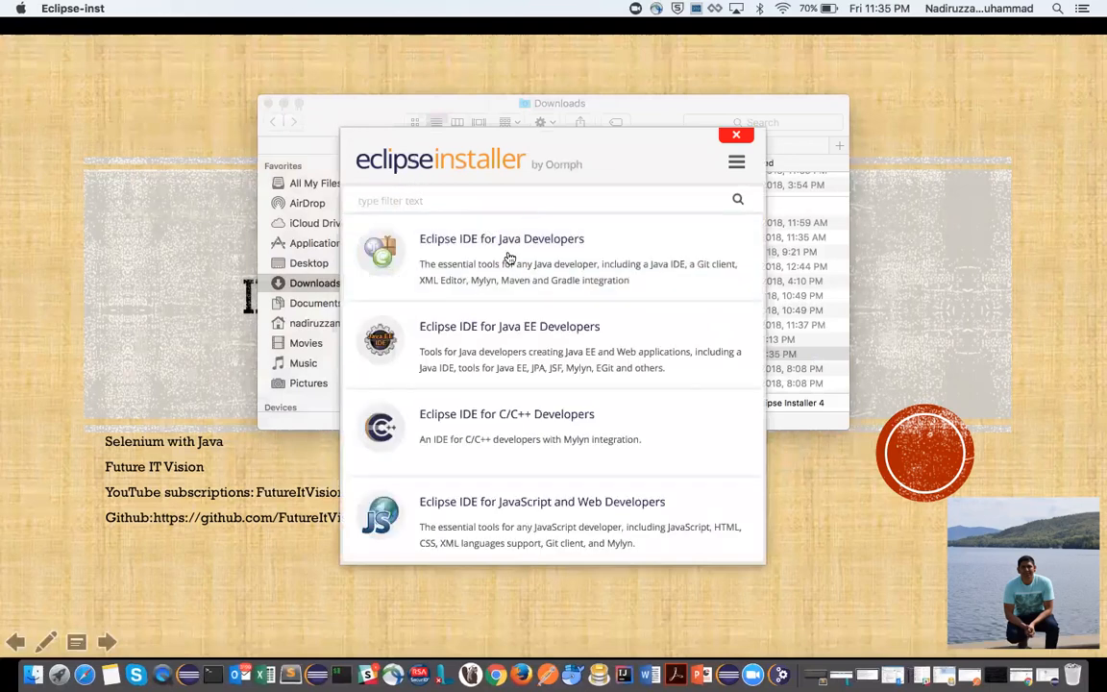
- Install Eclipse IDE for Java EE Developers into the proposed eclipse/jee-photon2 folder and launch it
{"action": "left_click", "coordinate": [510, 339]}
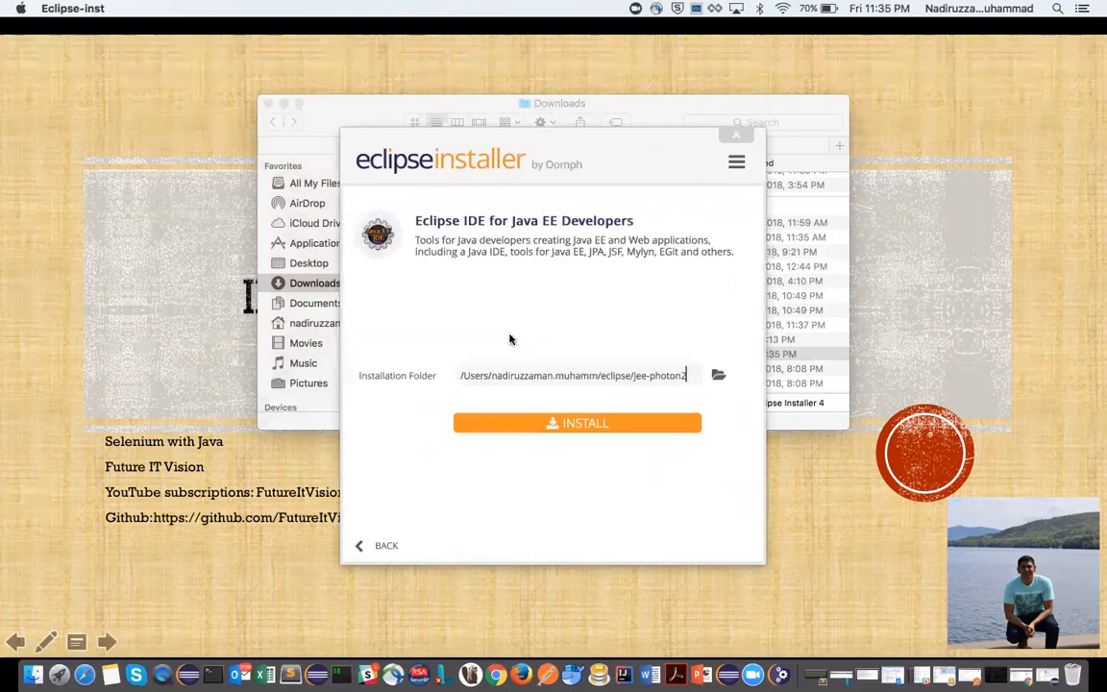
{"action": "left_click", "coordinate": [604, 432]}
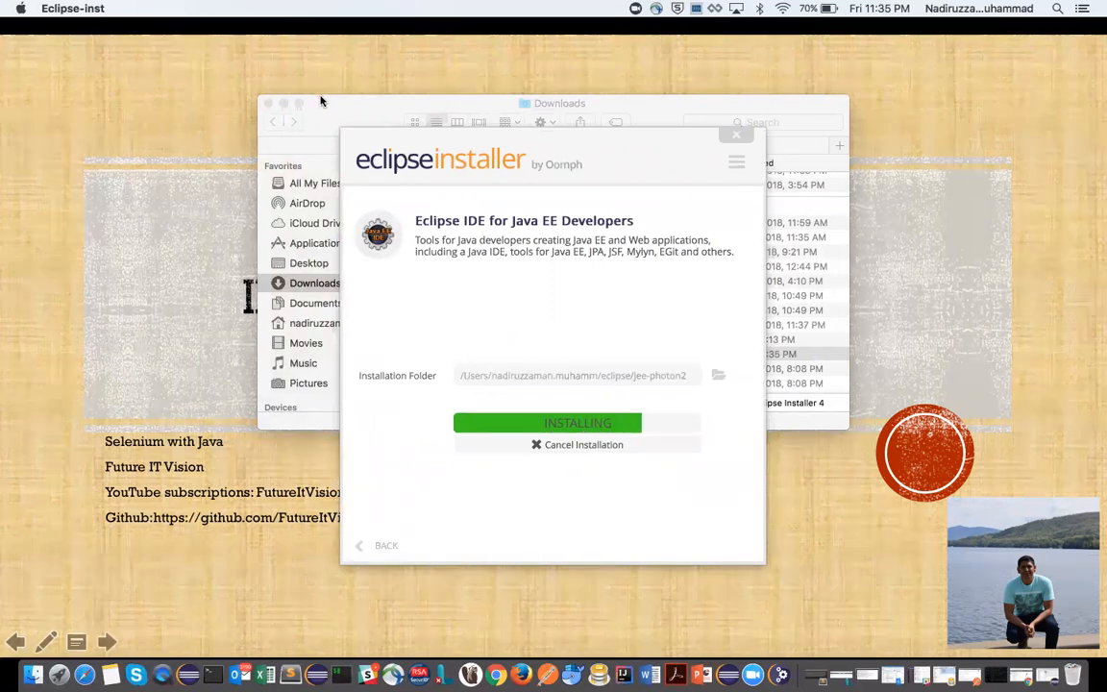
{"action": "left_click", "coordinate": [269, 104]}
{"action": "left_click_drag", "start_coordinate": [589, 158], "coordinate": [814, 94]}
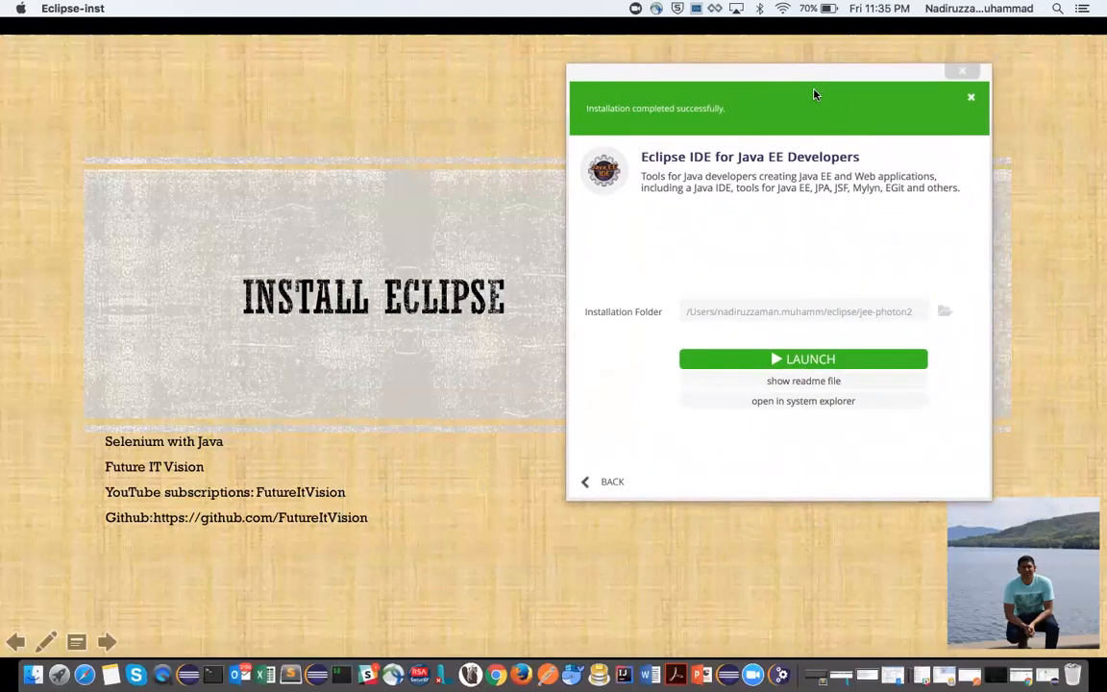
{"action": "left_click", "coordinate": [824, 360]}
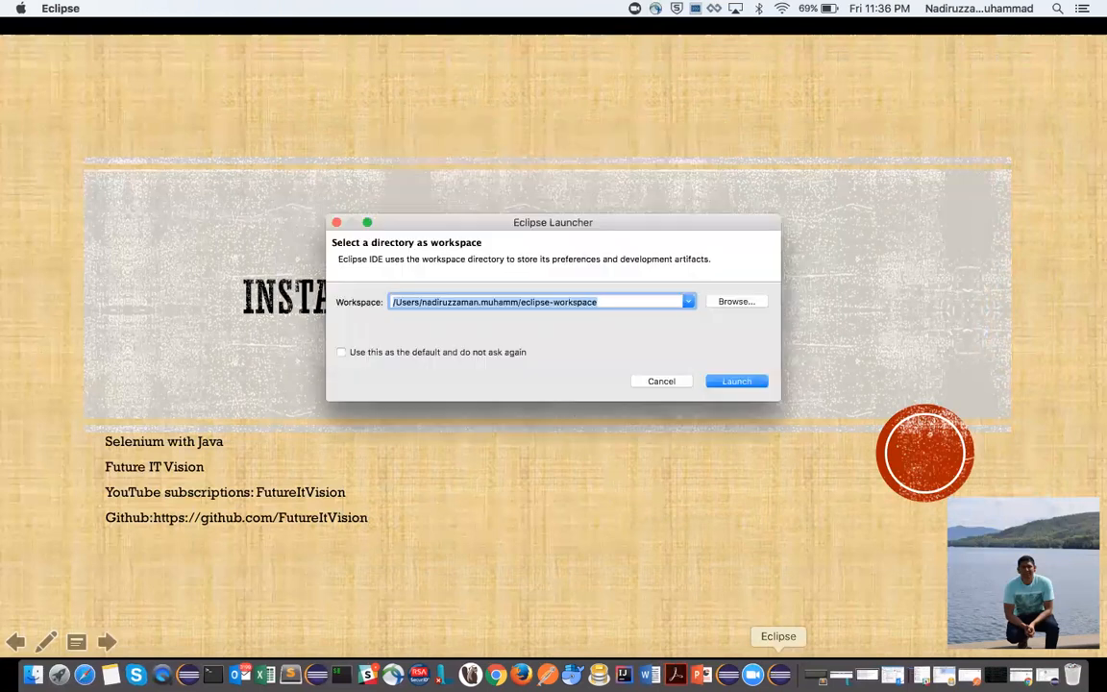
- Keep the newly launched Eclipse application permanently in the Dock
{"action": "right_click", "coordinate": [784, 677]}
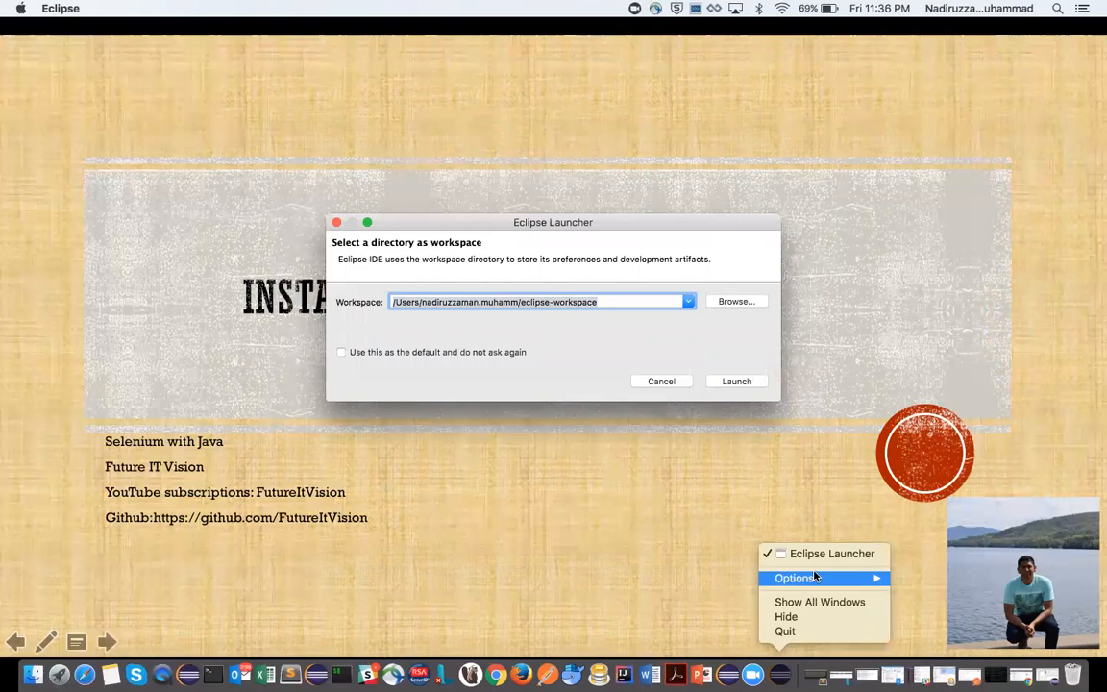
{"action": "mouse_move", "coordinate": [836, 577]}
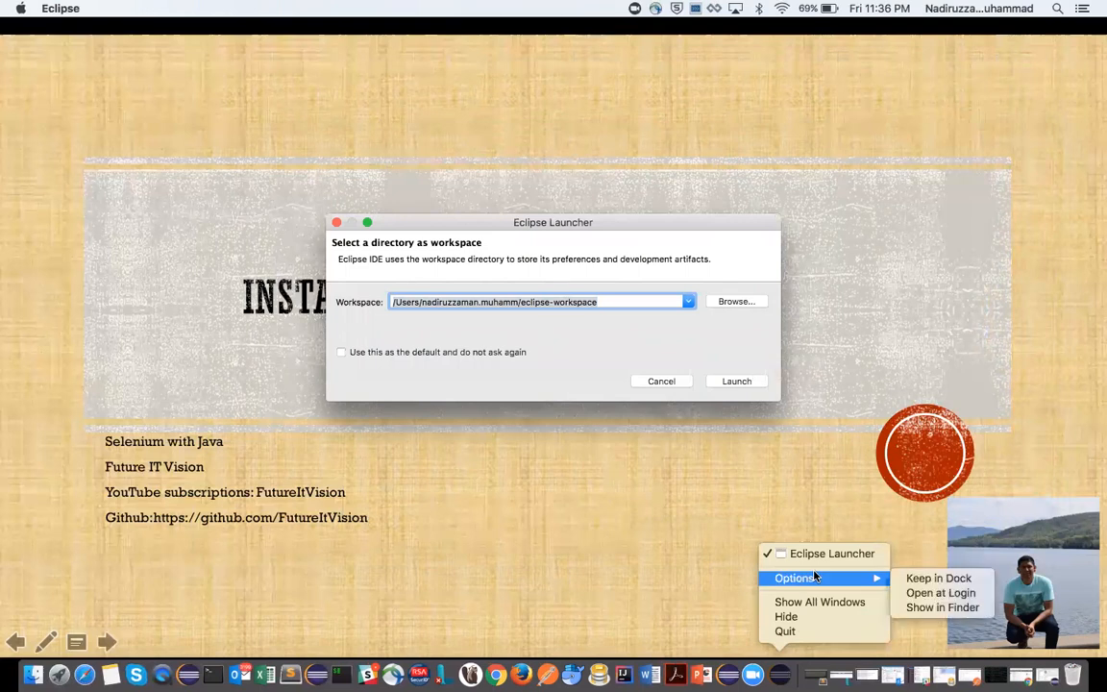
{"action": "left_click", "coordinate": [935, 580]}
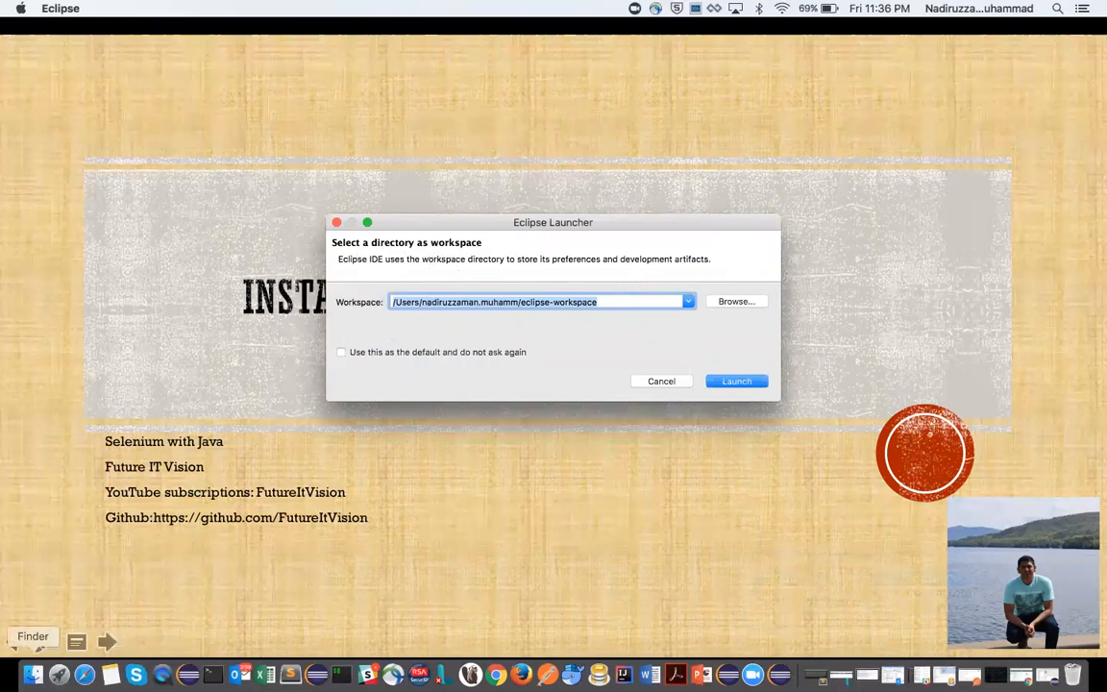
- Create a new folder named CurrentWorkspace in the Documents folder using Finder
{"action": "left_click", "coordinate": [33, 672]}
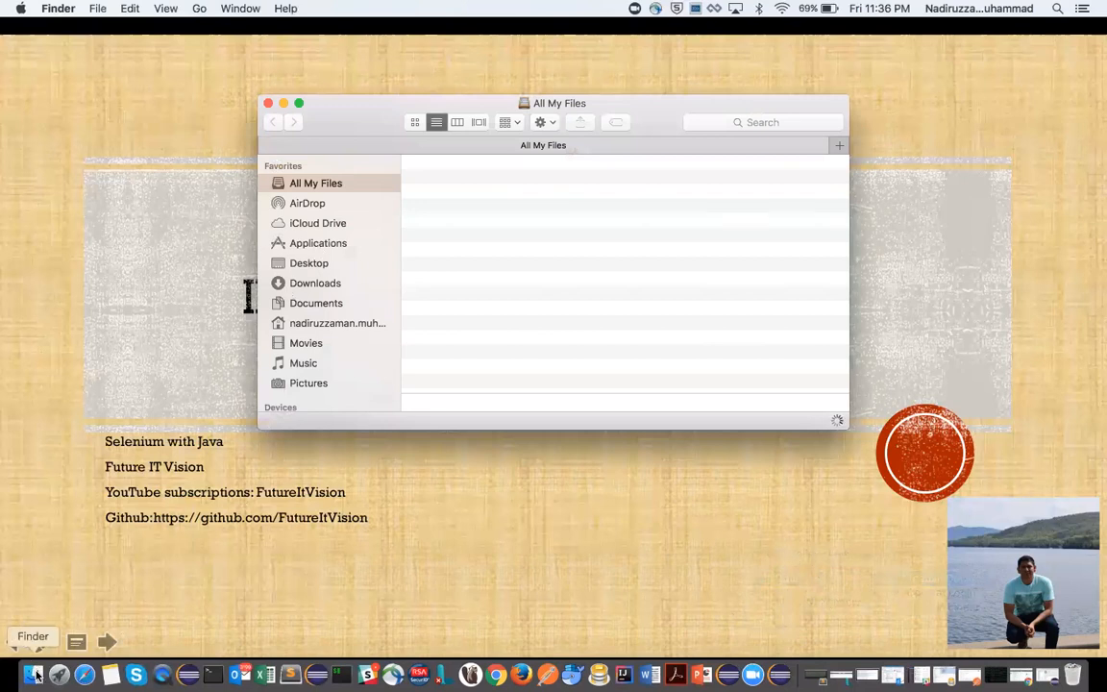
{"action": "left_click", "coordinate": [313, 304]}
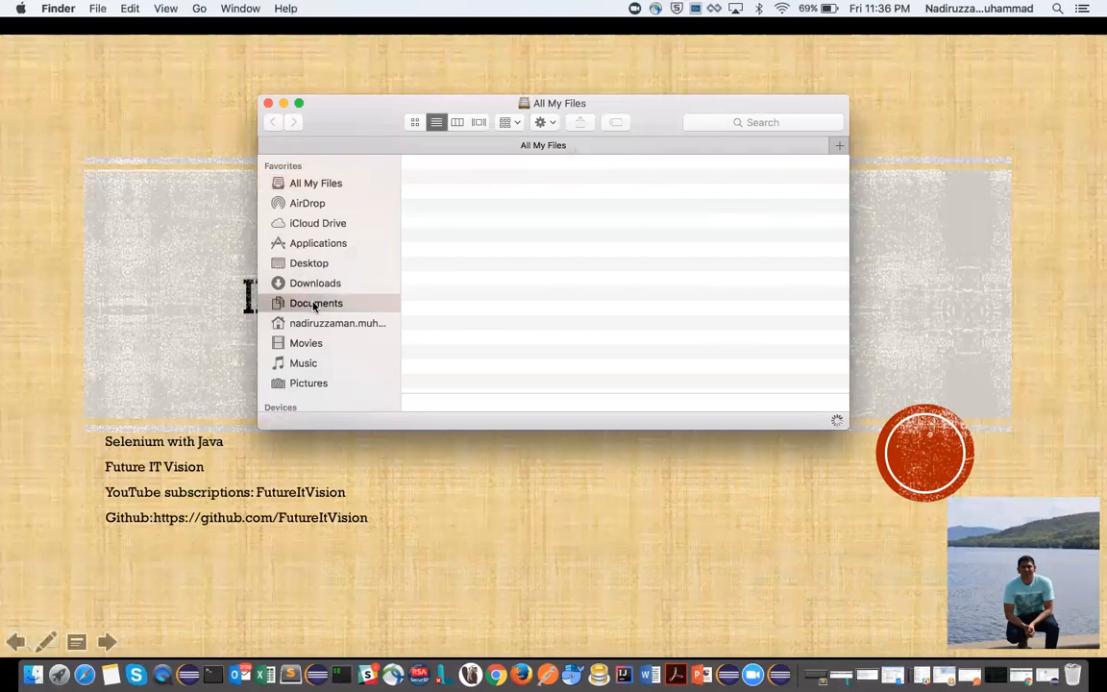
{"action": "right_click", "coordinate": [628, 308]}
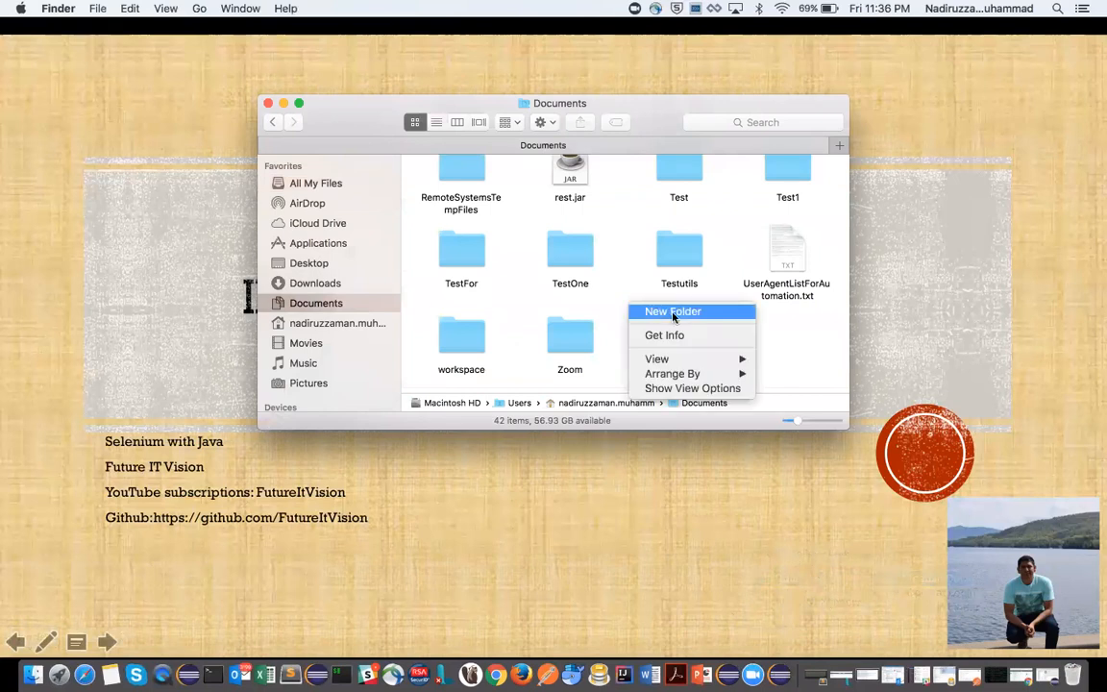
{"action": "left_click", "coordinate": [672, 311]}
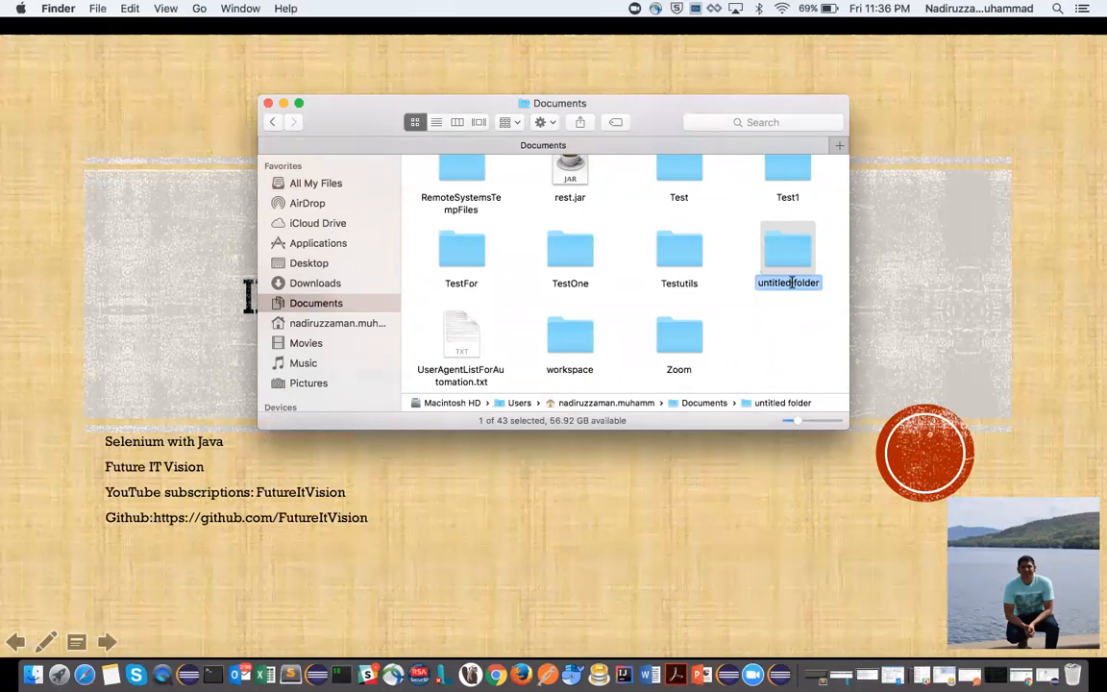
{"action": "type", "text": "Current"}
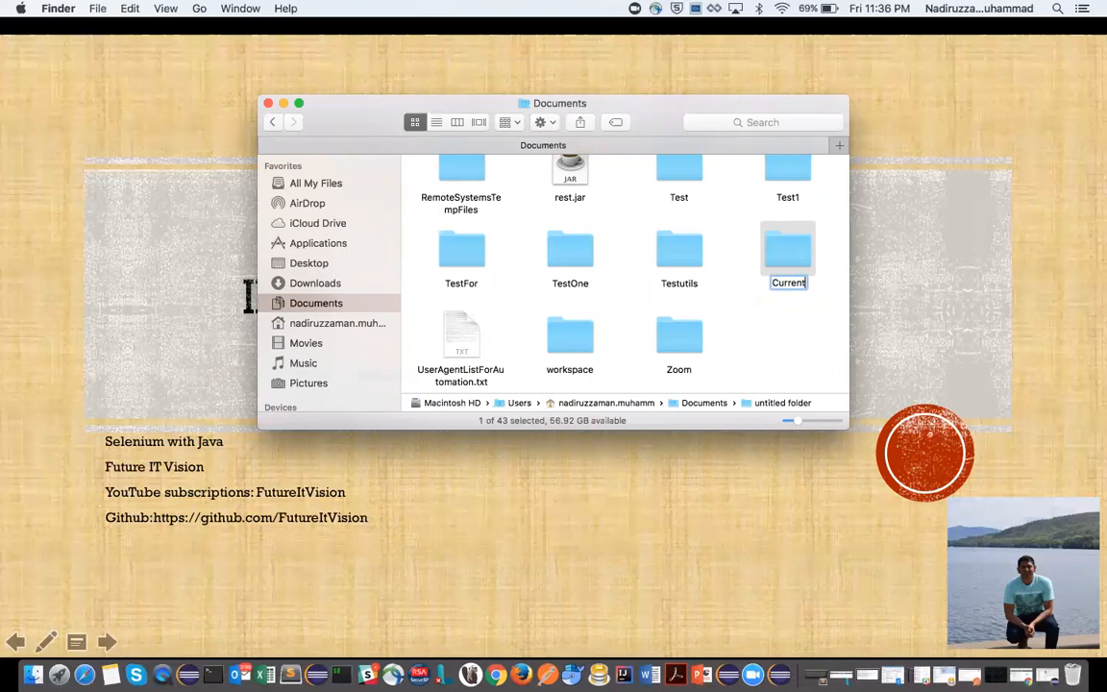
{"action": "type", "text": "Workspace"}
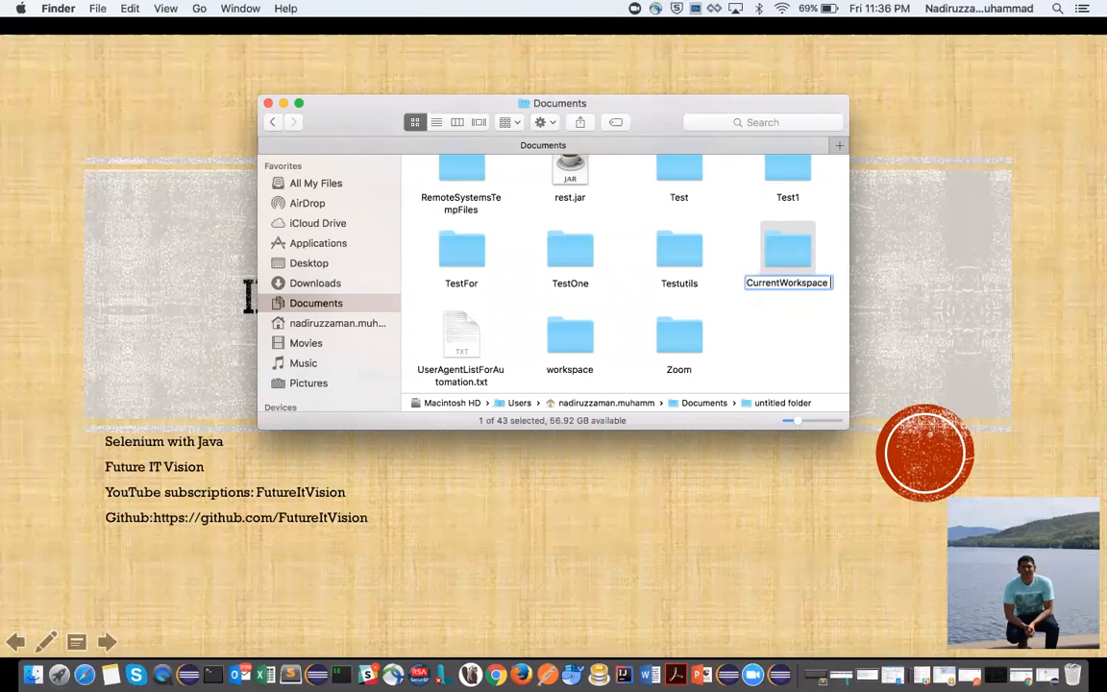
{"action": "key", "text": "BackSpace"}
{"action": "key", "text": "Return"}
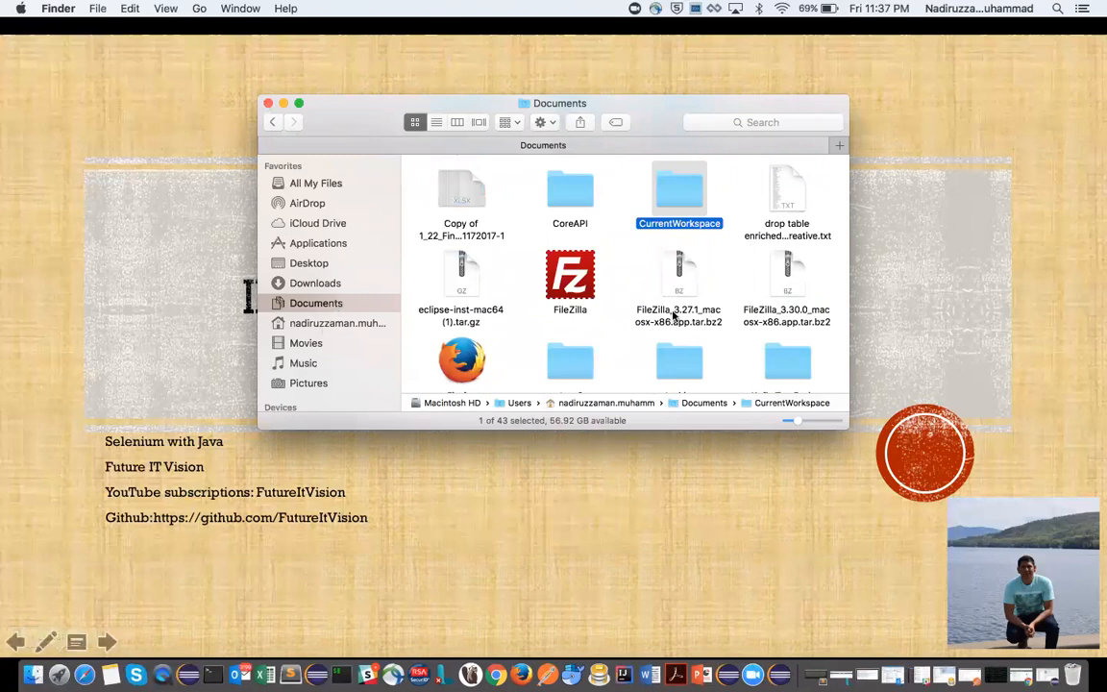
{"action": "scroll", "coordinate": [797, 346], "scroll_direction": "down", "scroll_amount": 10}
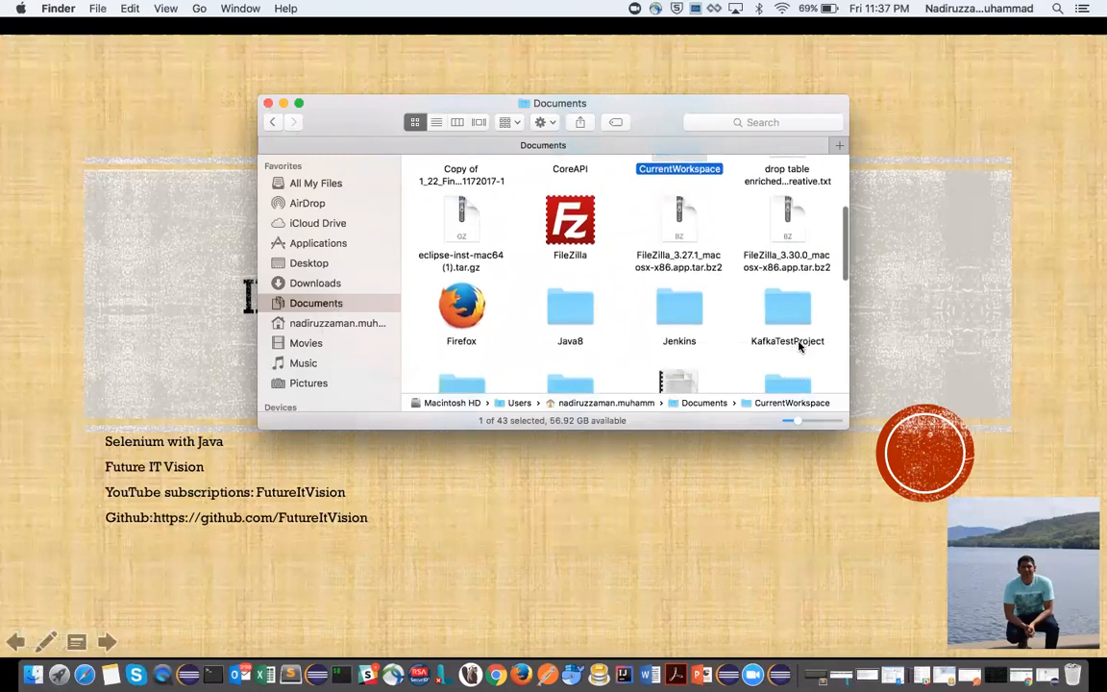
- Close the Finder window, then choose the CurrentWorkspace folder in Documents as the Eclipse workspace and launch the IDE with it
{"action": "scroll", "coordinate": [798, 346], "scroll_direction": "down", "scroll_amount": 5}
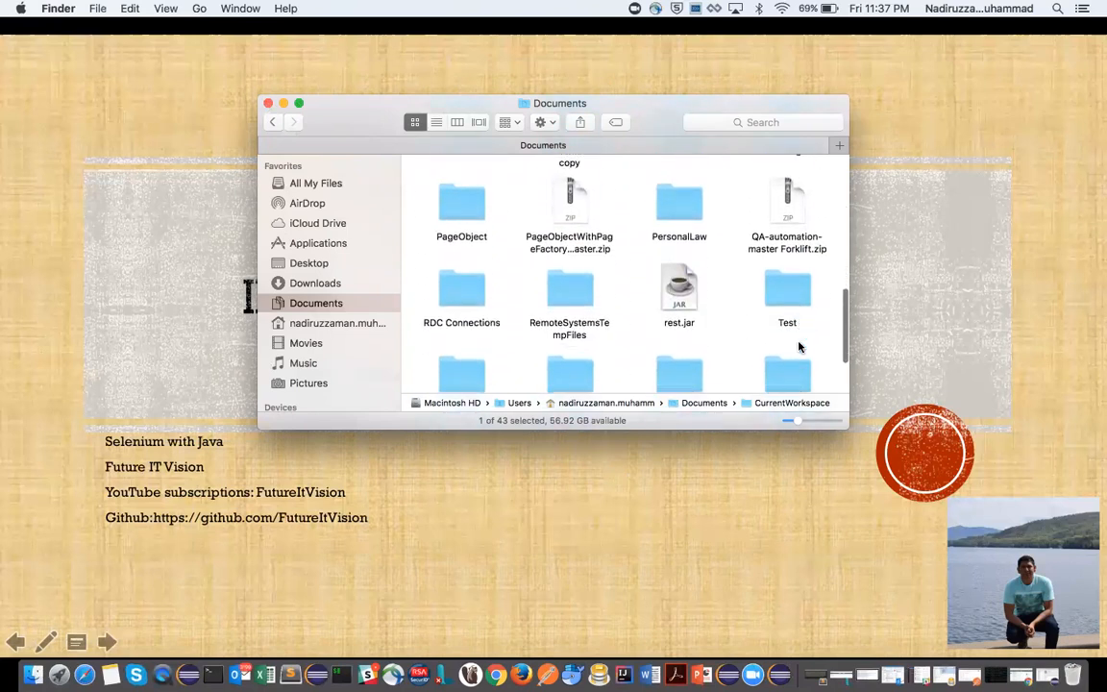
{"action": "scroll", "coordinate": [797, 346], "scroll_direction": "down", "scroll_amount": 3}
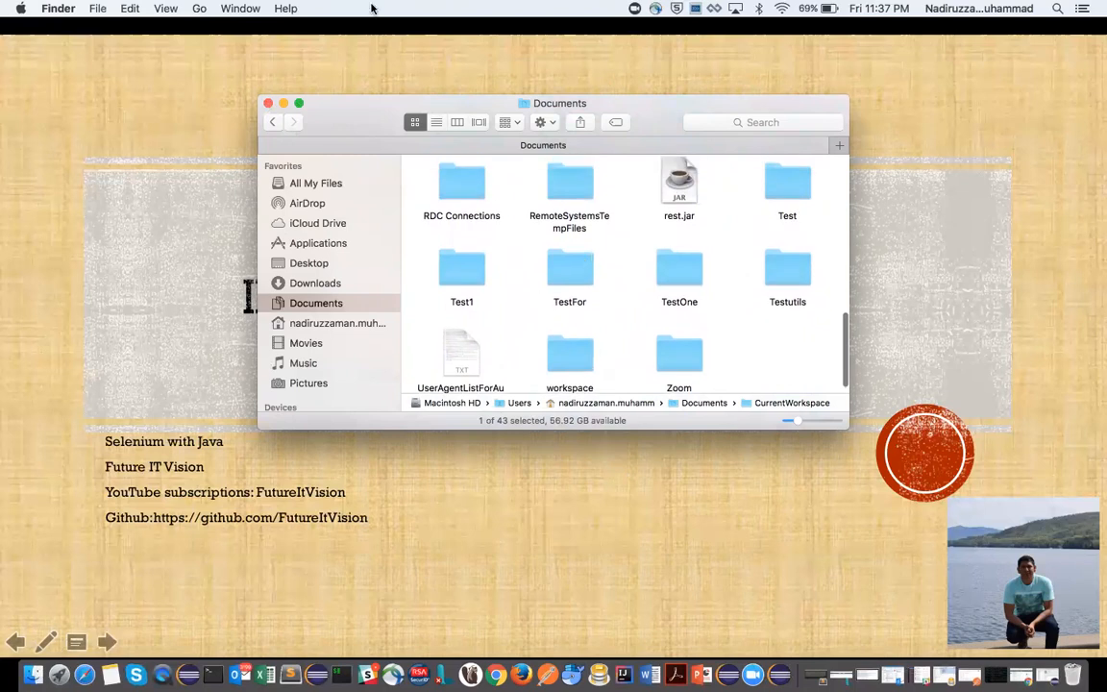
{"action": "left_click", "coordinate": [268, 103]}
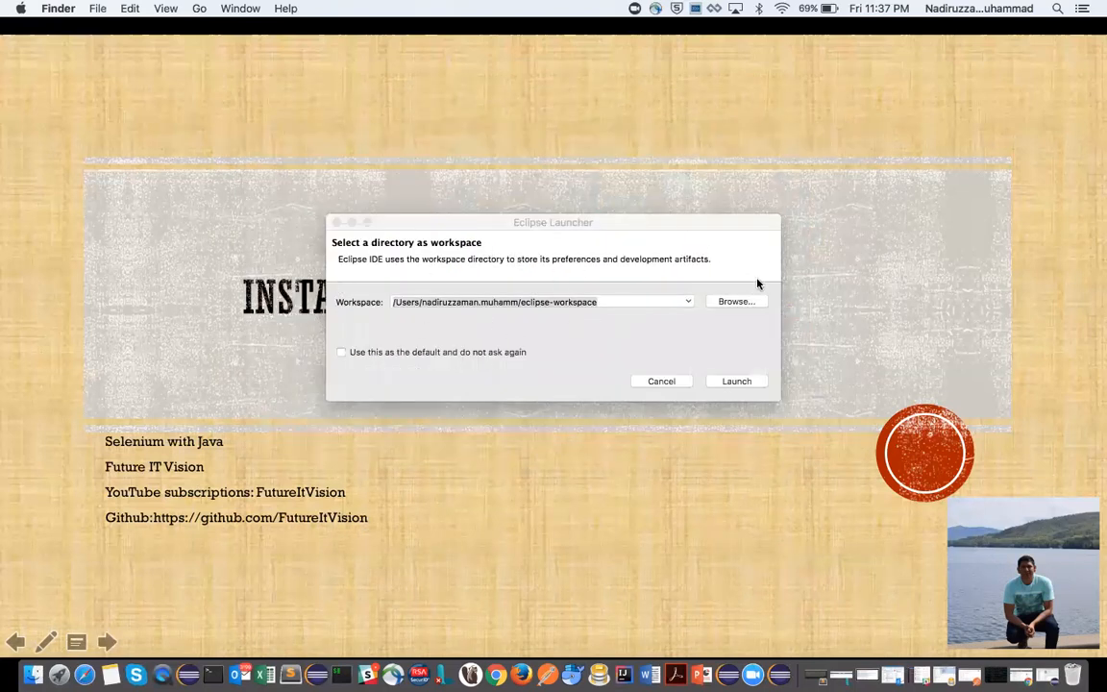
{"action": "left_click", "coordinate": [739, 302]}
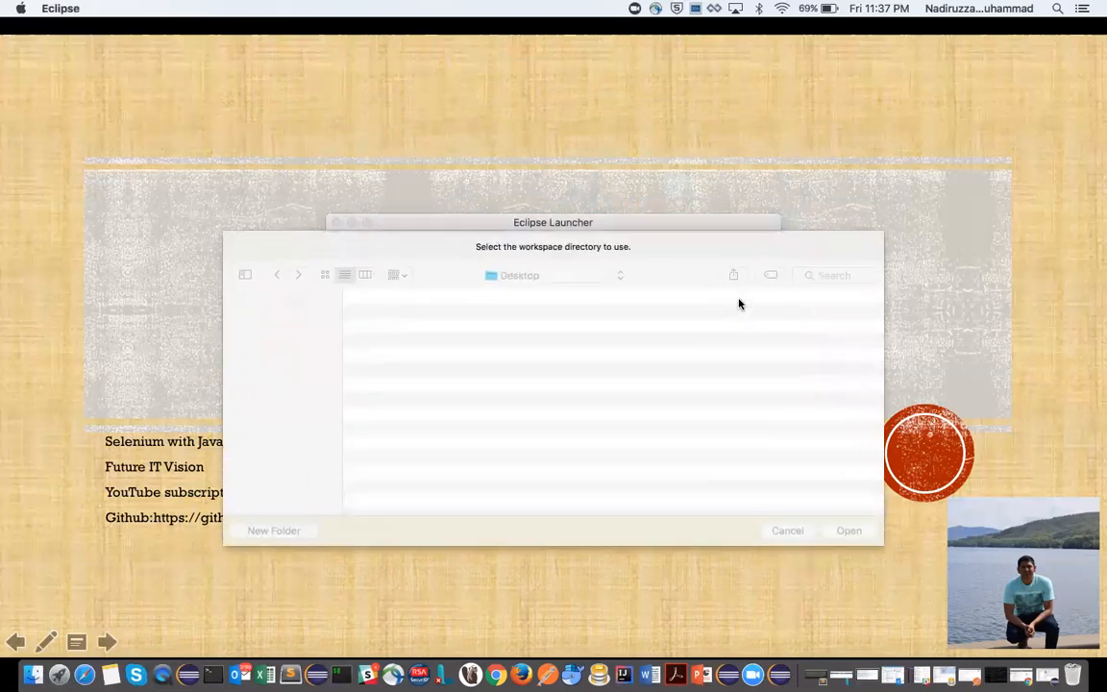
{"action": "left_click", "coordinate": [279, 399]}
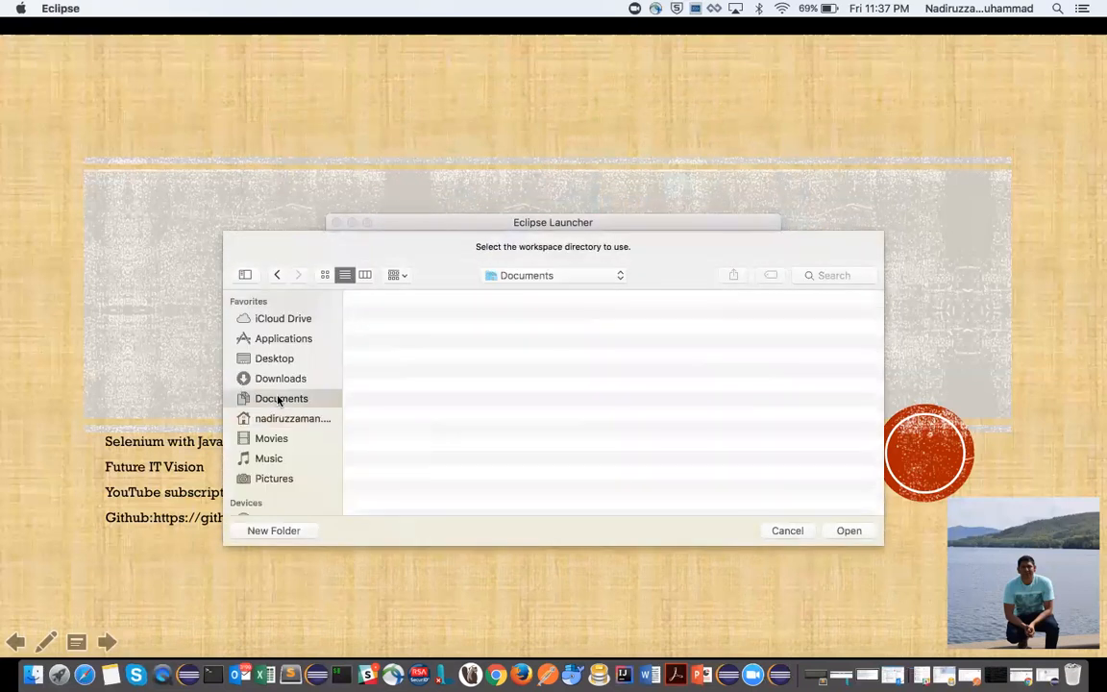
{"action": "left_click", "coordinate": [447, 319]}
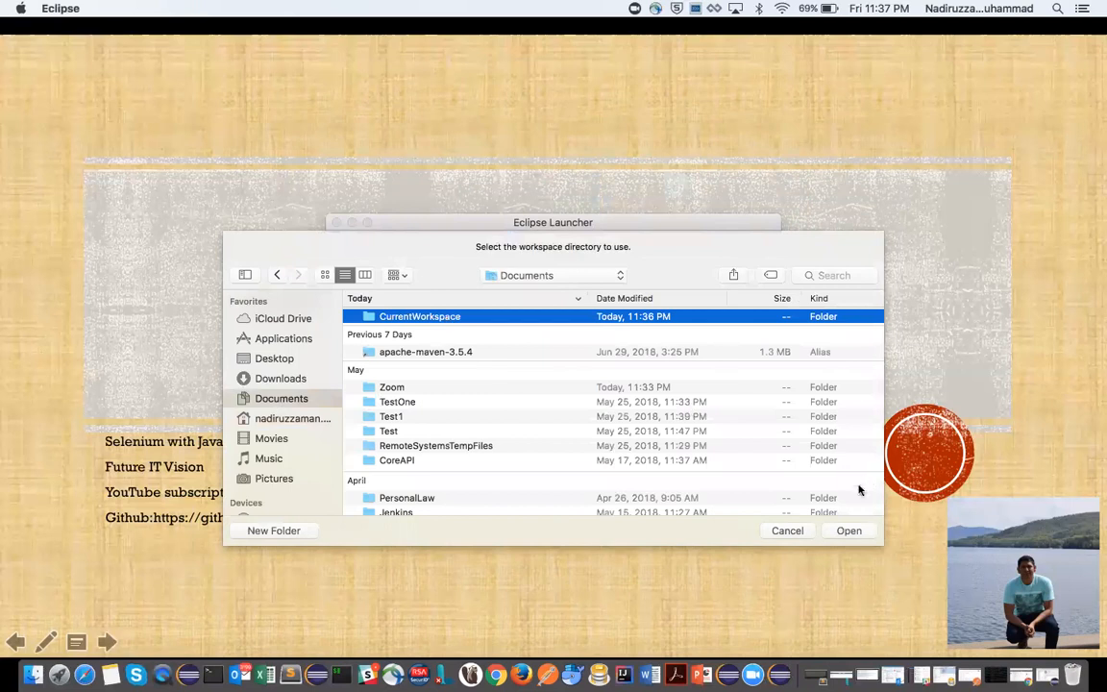
{"action": "left_click", "coordinate": [849, 530]}
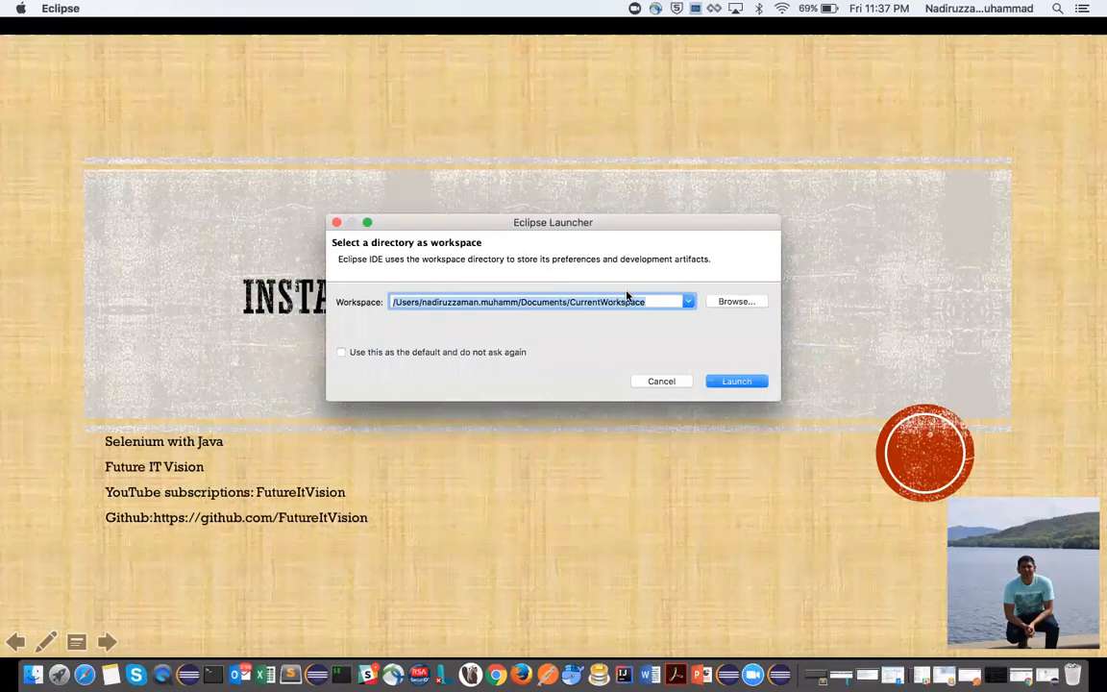
{"action": "left_click", "coordinate": [736, 382]}
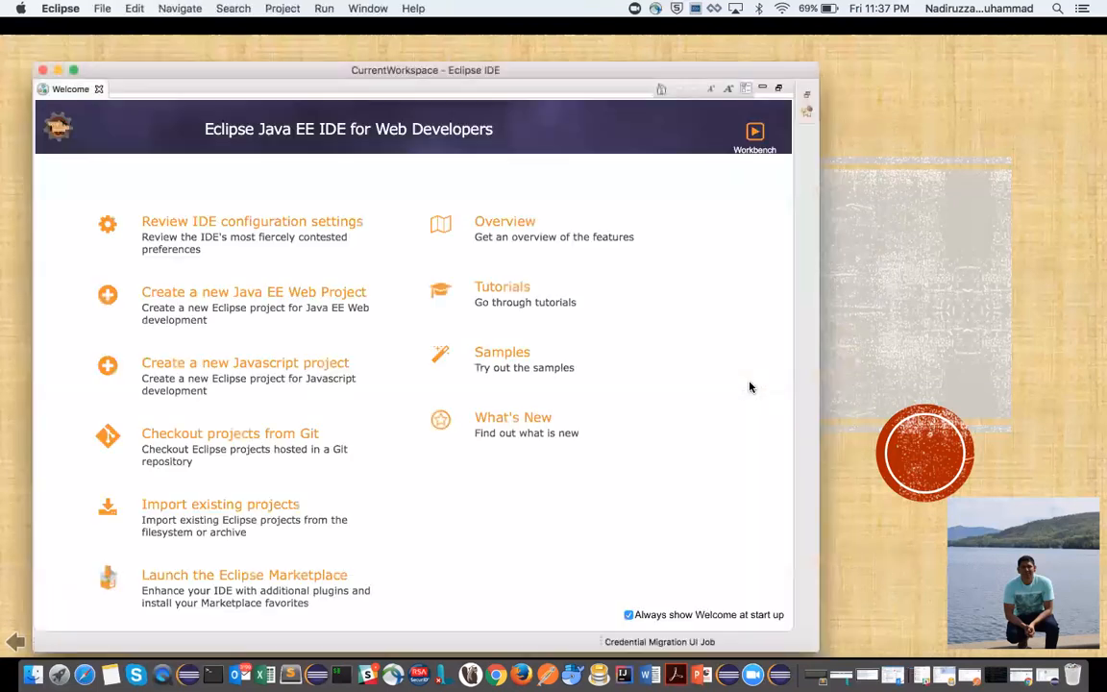
- Close the Welcome page and expand the CurrentWorkspace Eclipse window to full screen
{"action": "left_click", "coordinate": [100, 91]}
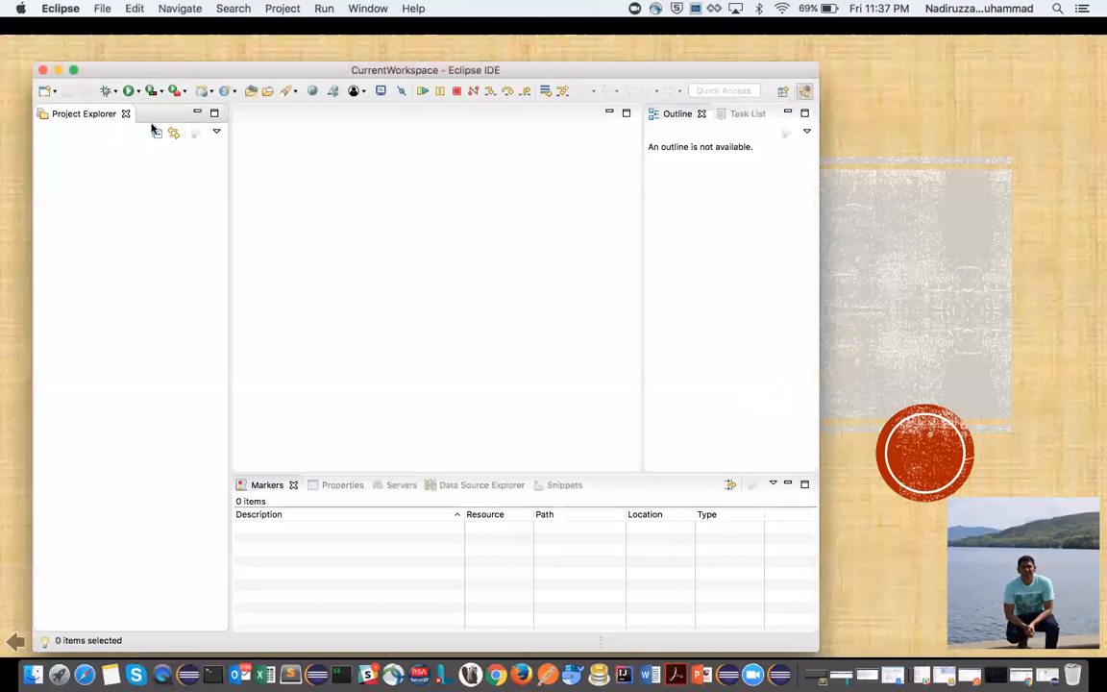
{"action": "left_click", "coordinate": [74, 70]}
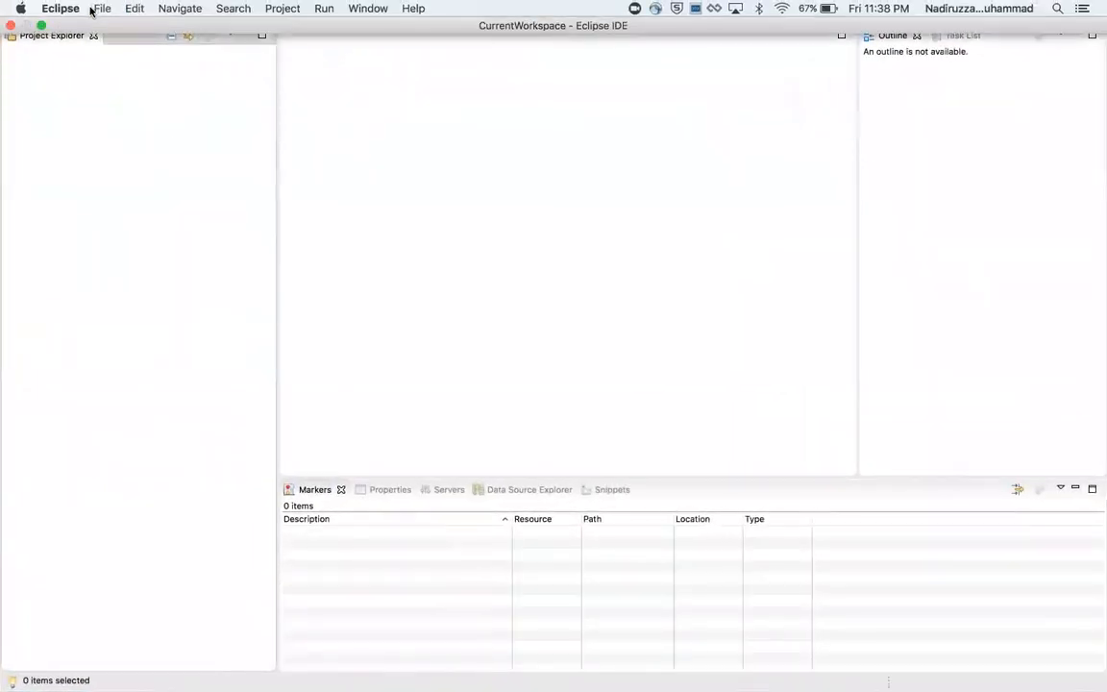
{"action": "left_click", "coordinate": [100, 8]}
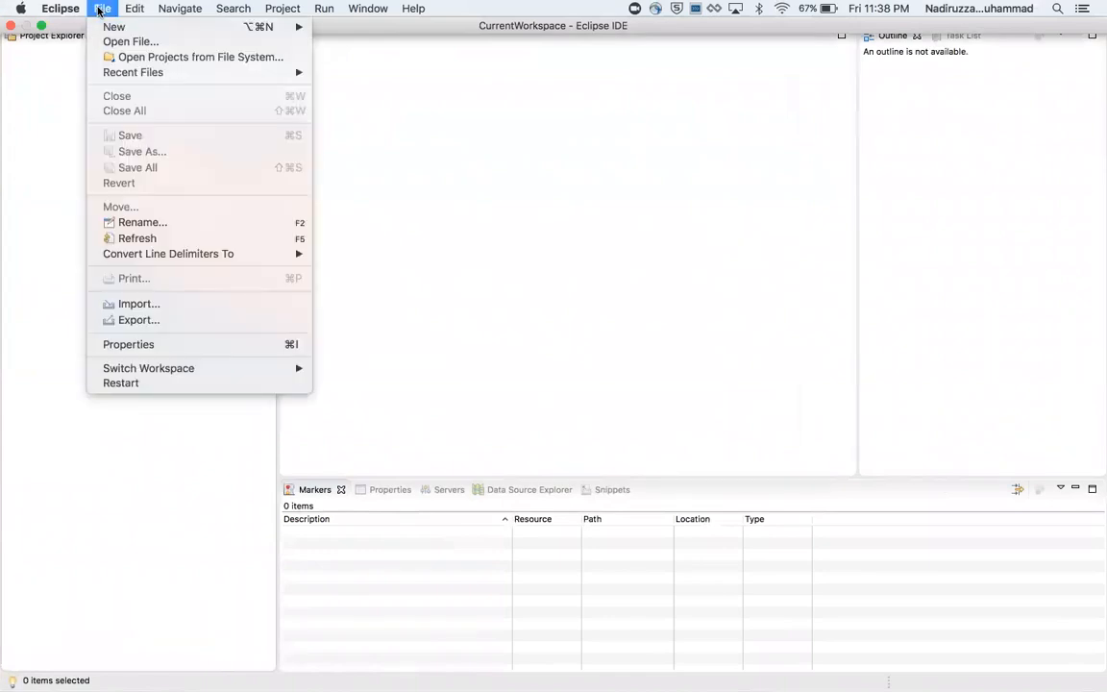
{"action": "mouse_move", "coordinate": [117, 33]}
{"action": "left_click", "coordinate": [744, 307]}
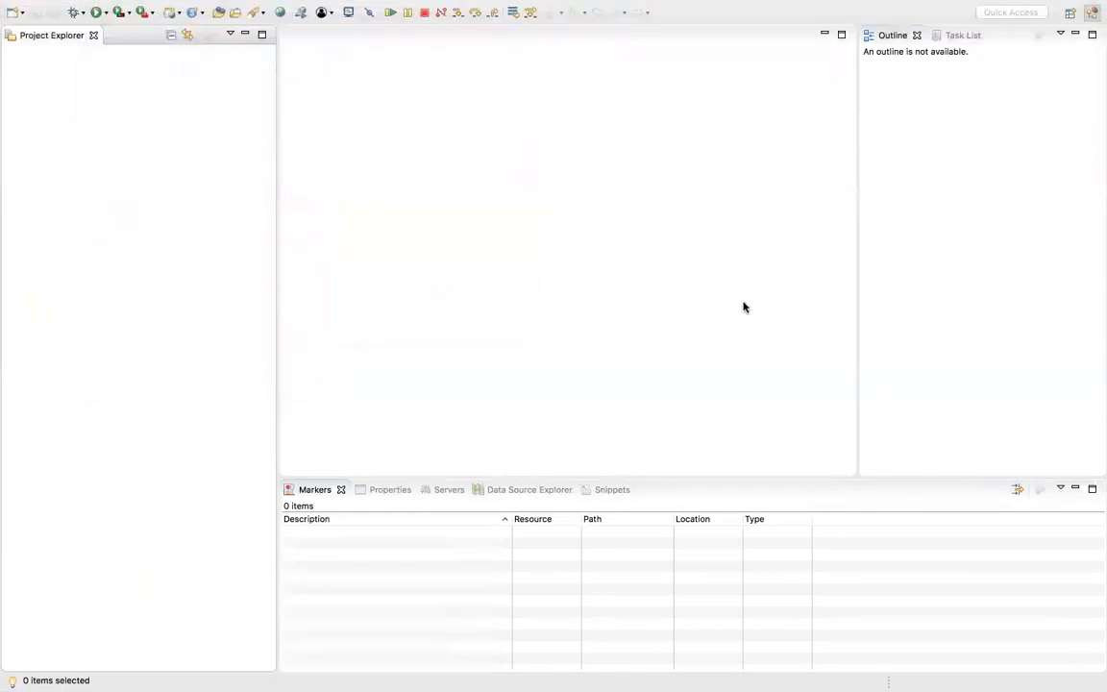